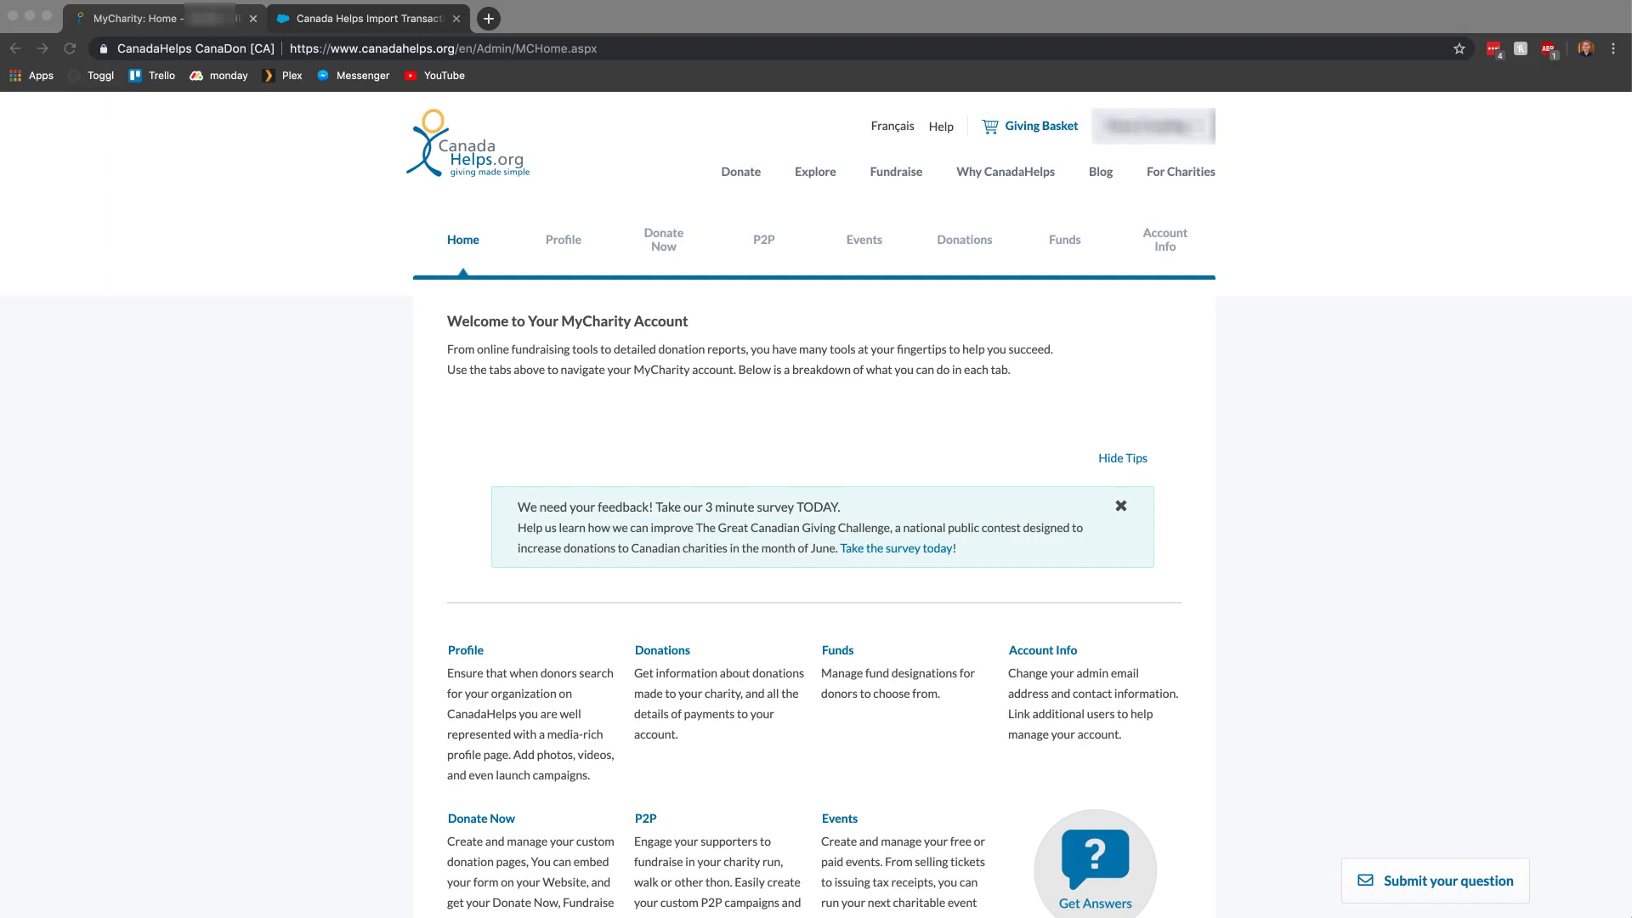
- In CanadaHelps Donations Data Download, set the date range 11/03/2019 to 14/05/2019
{"action": "left_click", "coordinate": [111, 805]}
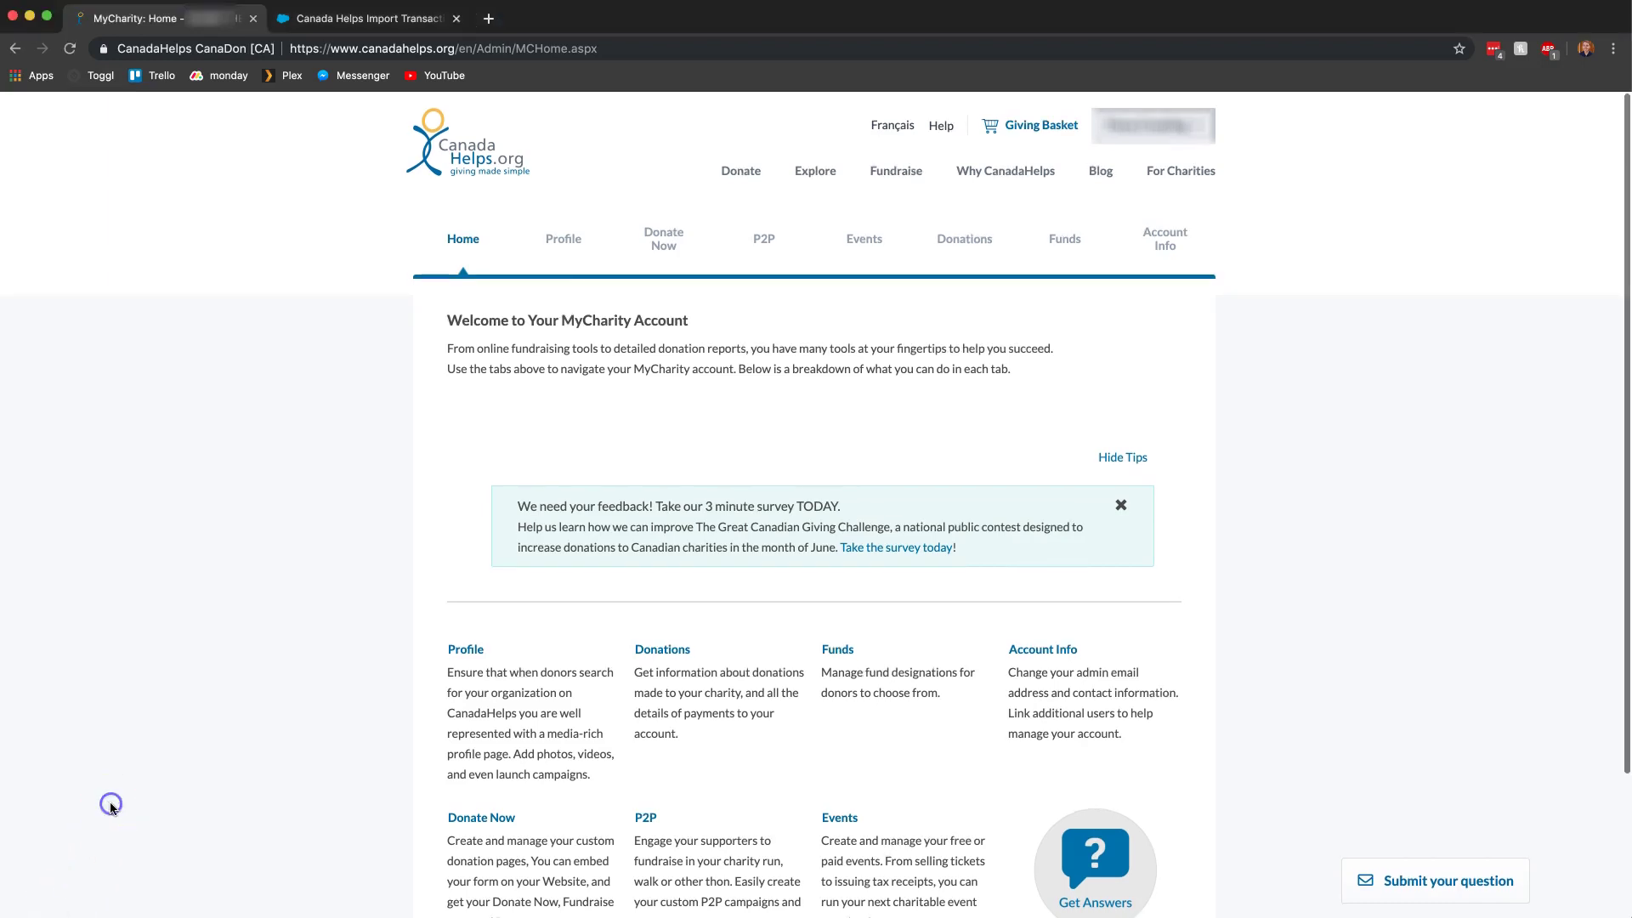
{"action": "scroll", "coordinate": [442, 455], "scroll_direction": "down", "scroll_amount": 1}
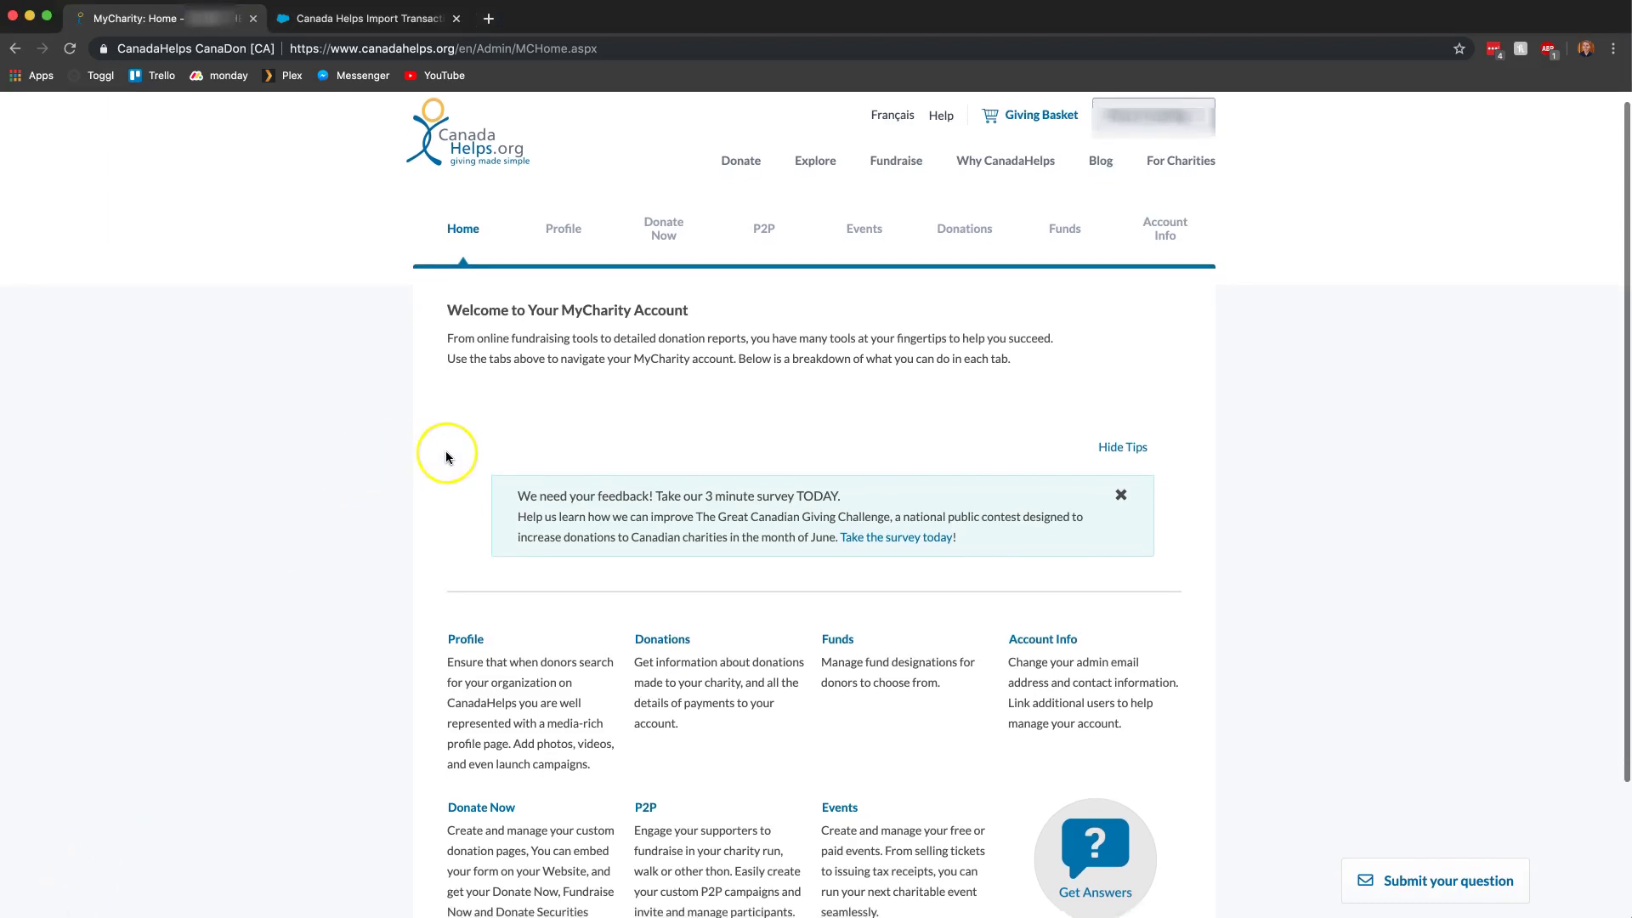
{"action": "scroll", "coordinate": [446, 457], "scroll_direction": "up", "scroll_amount": 1}
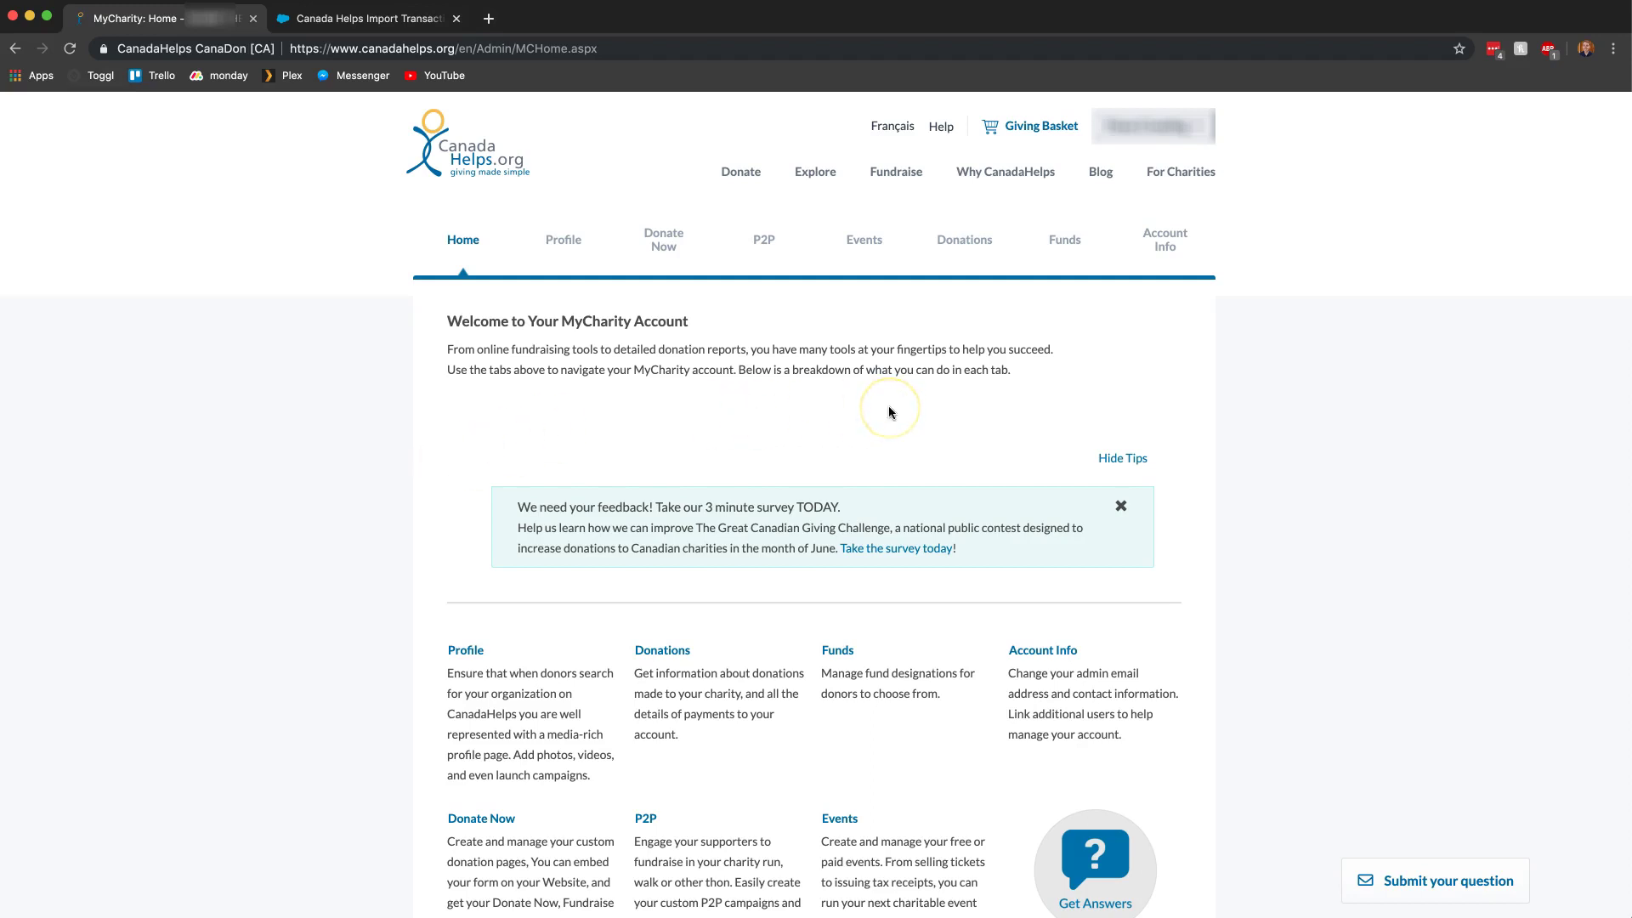
{"action": "left_click", "coordinate": [959, 231]}
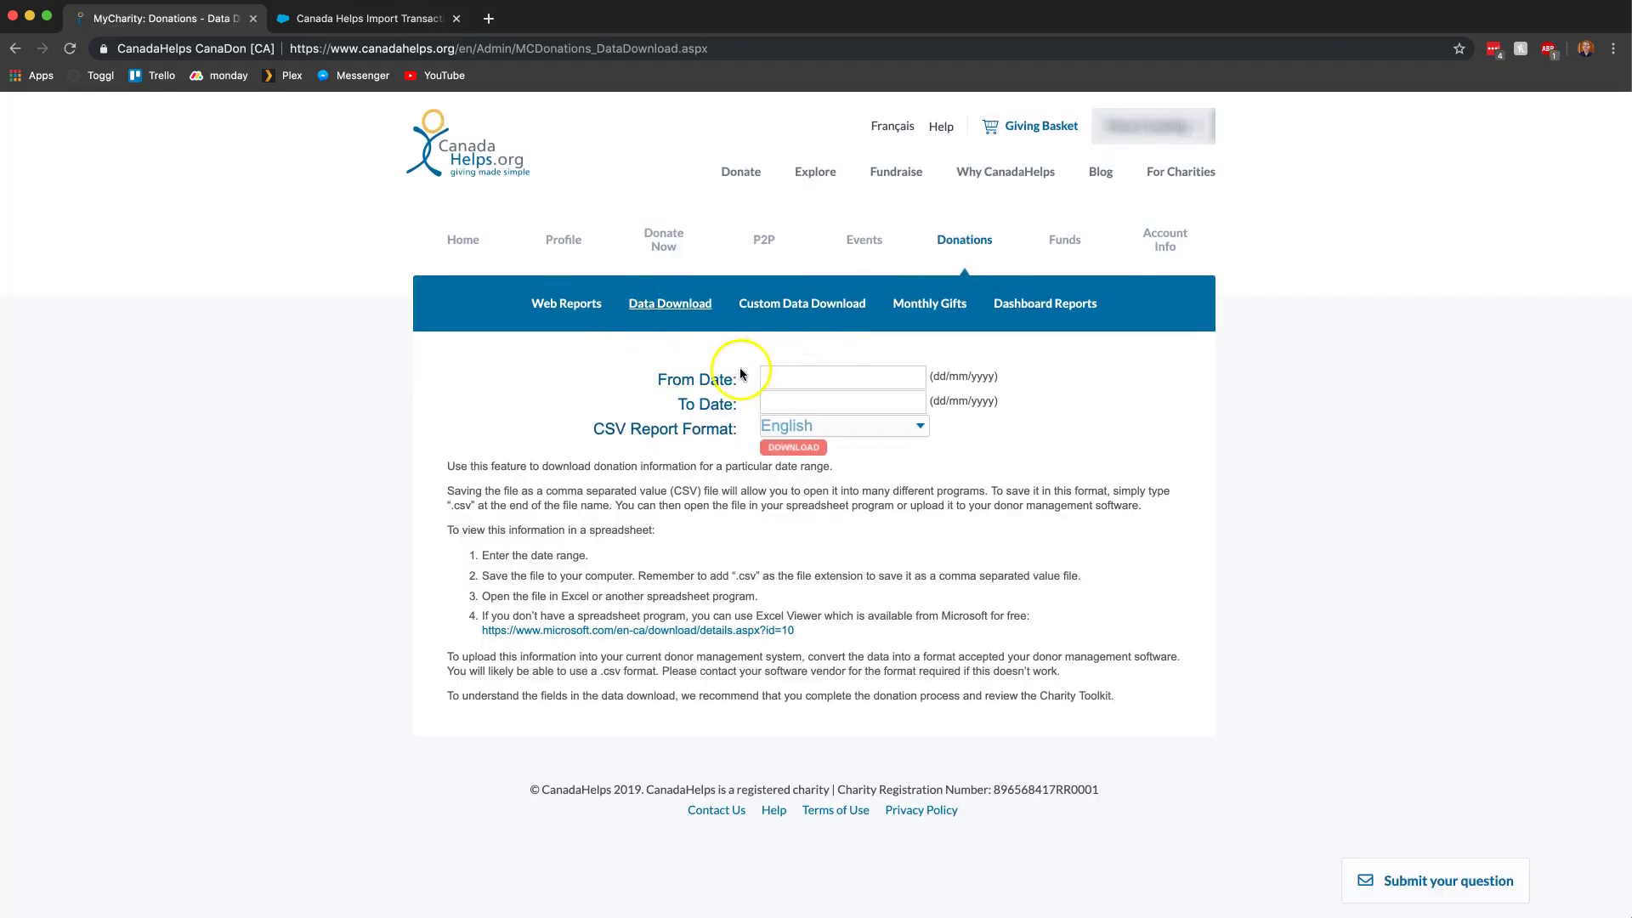
{"action": "left_click", "coordinate": [842, 372]}
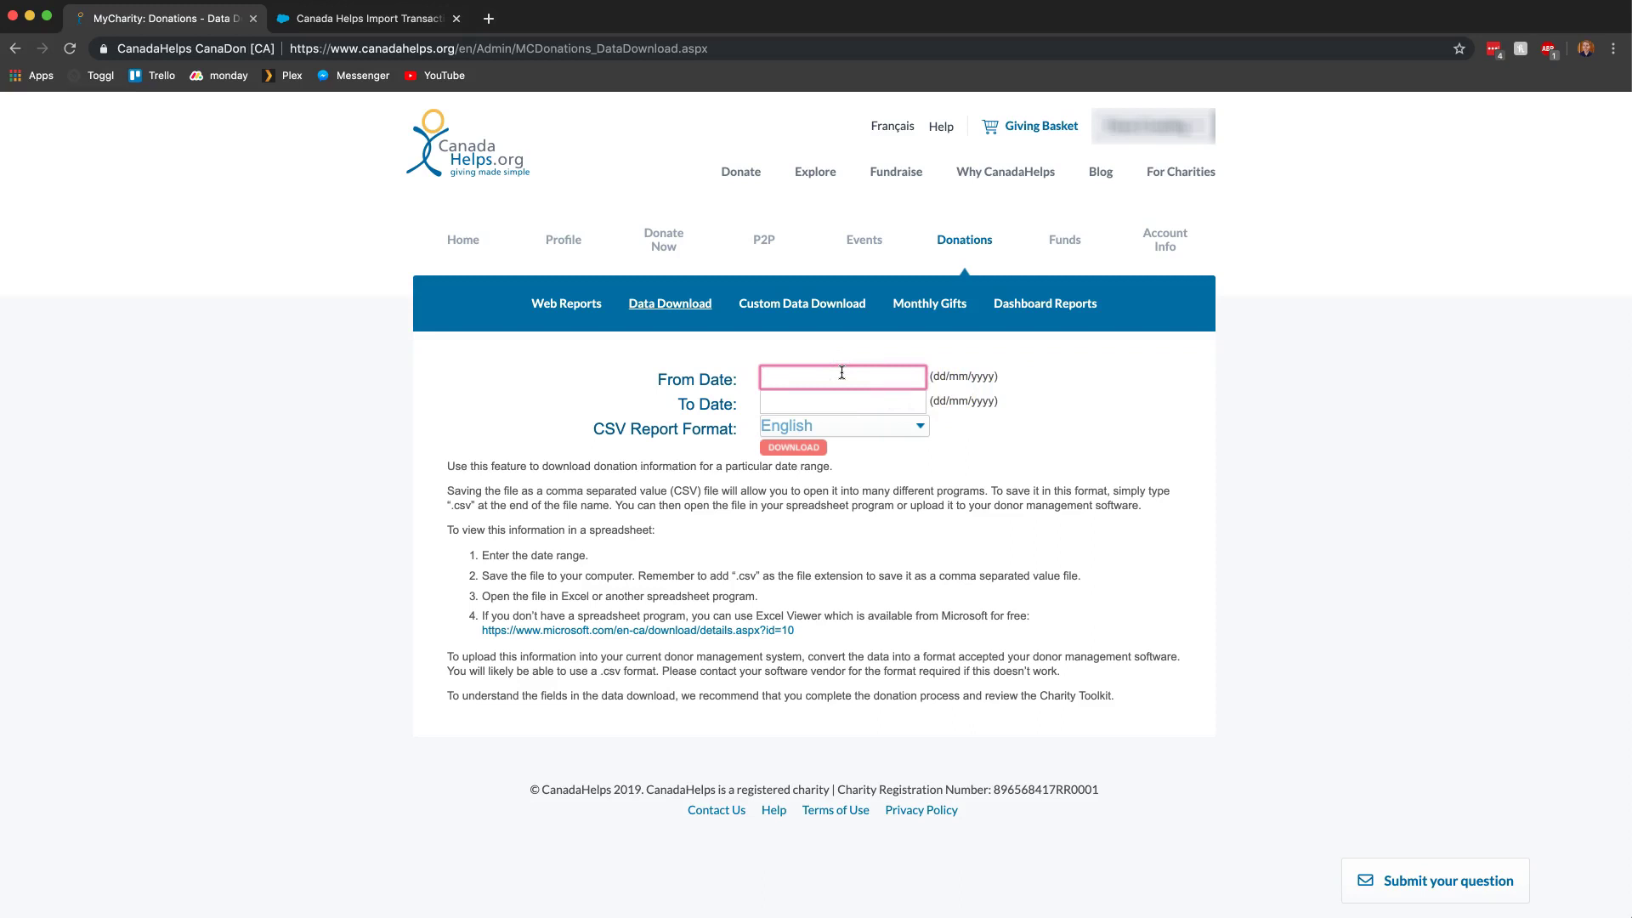
{"action": "type", "text": "11/03/2019"}
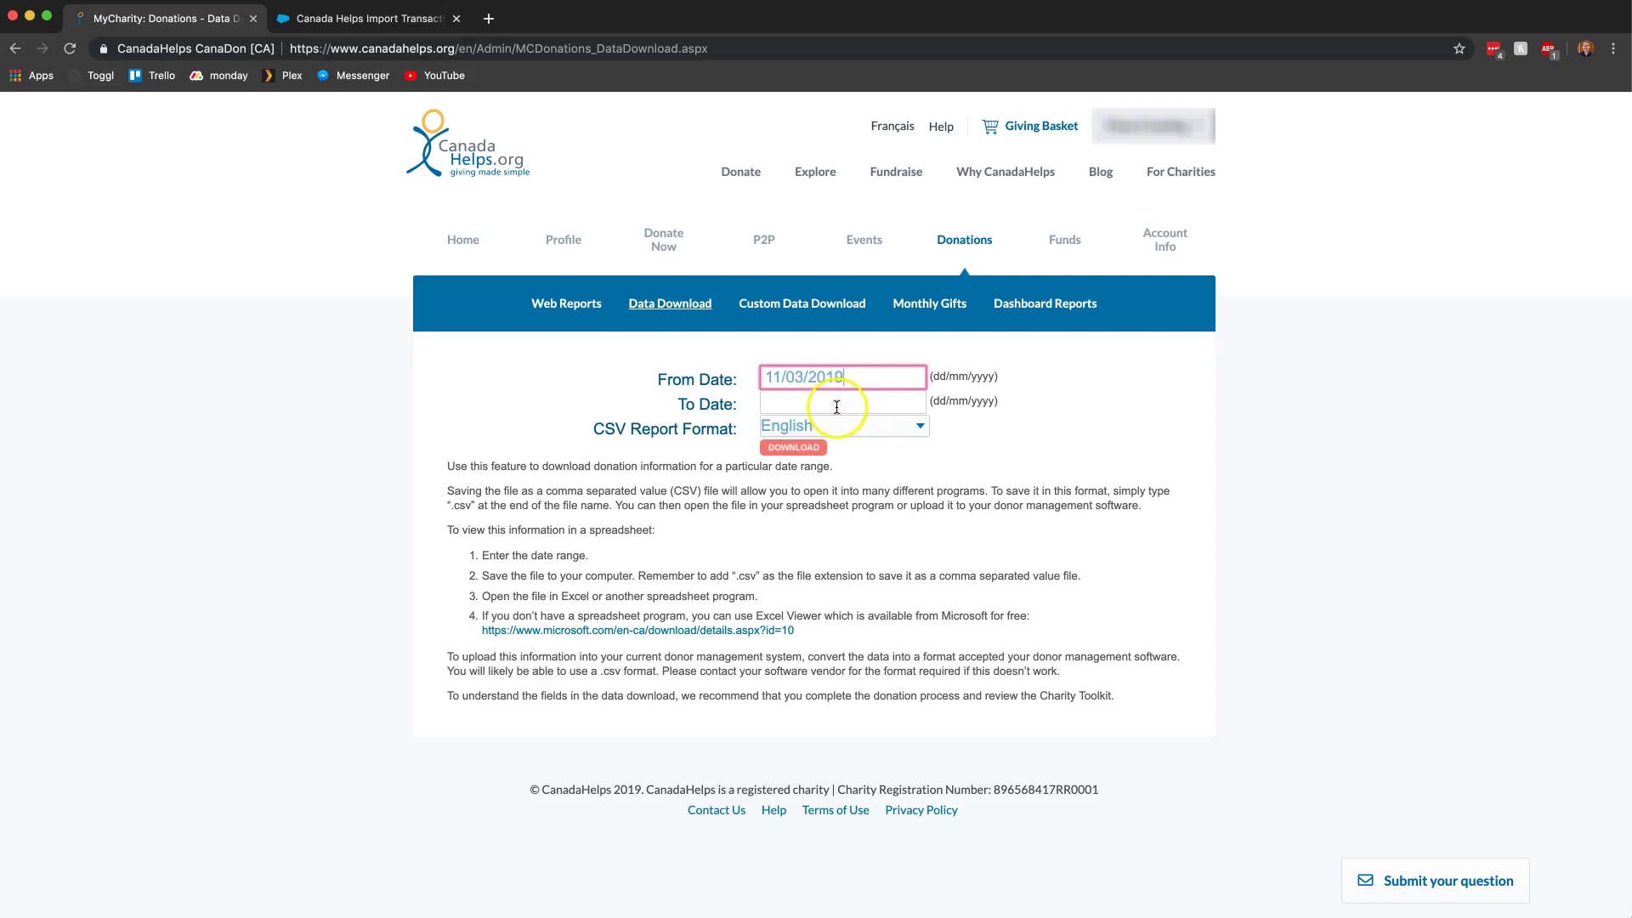
{"action": "left_click", "coordinate": [835, 403]}
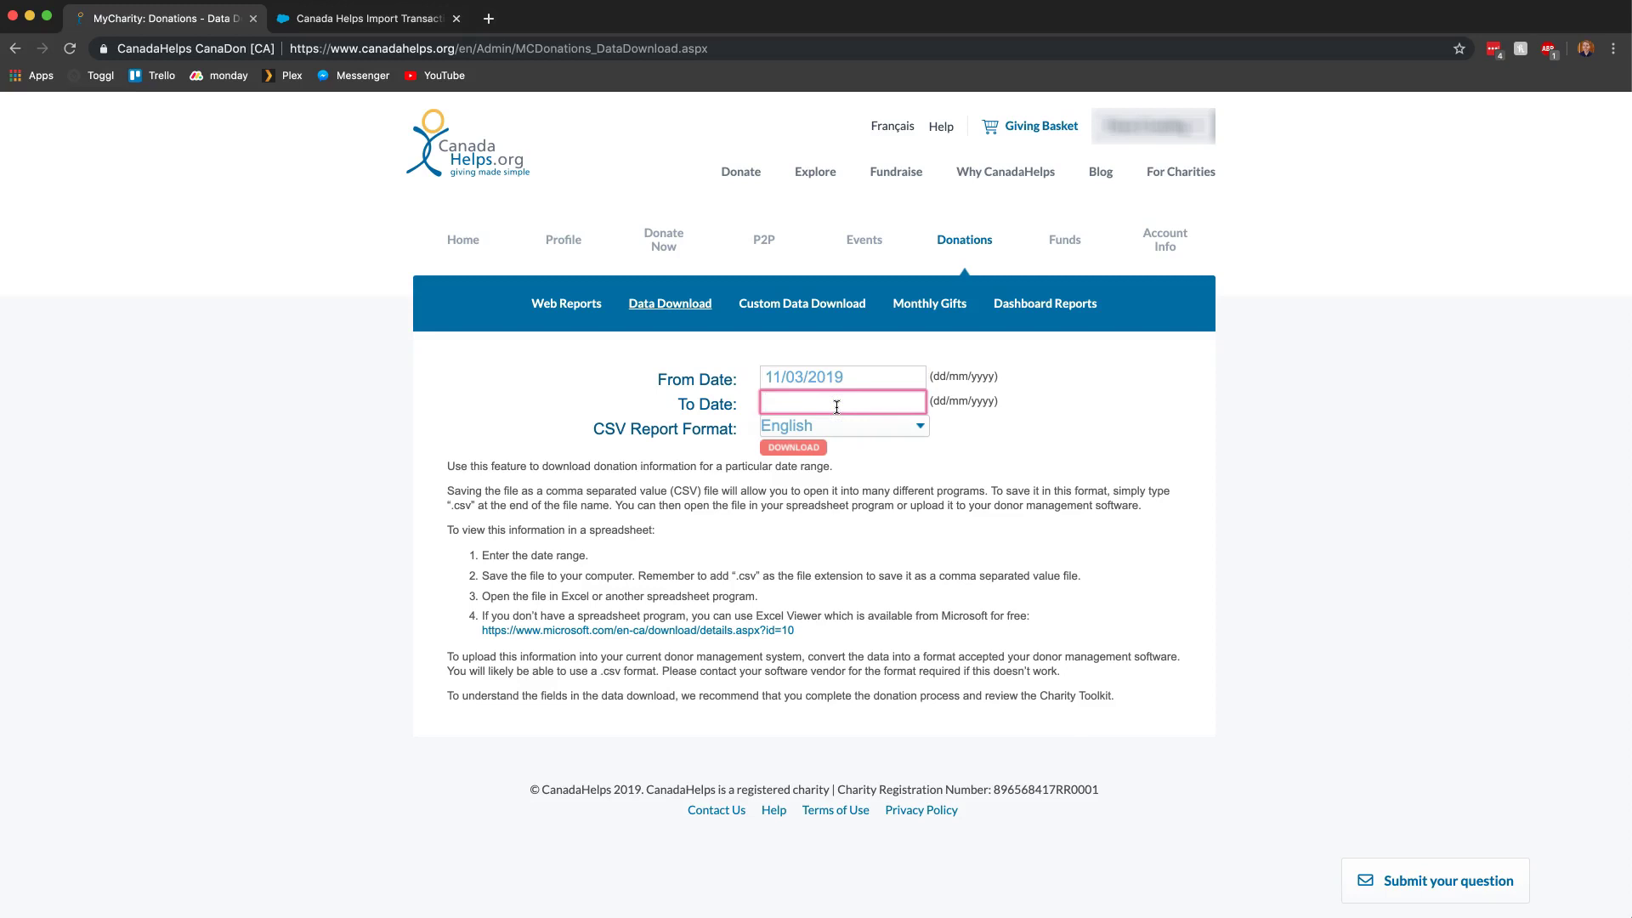
{"action": "type", "text": "14/05/2019"}
- Download the donations CSV for that range and view it in Excel
{"action": "left_click", "coordinate": [803, 449]}
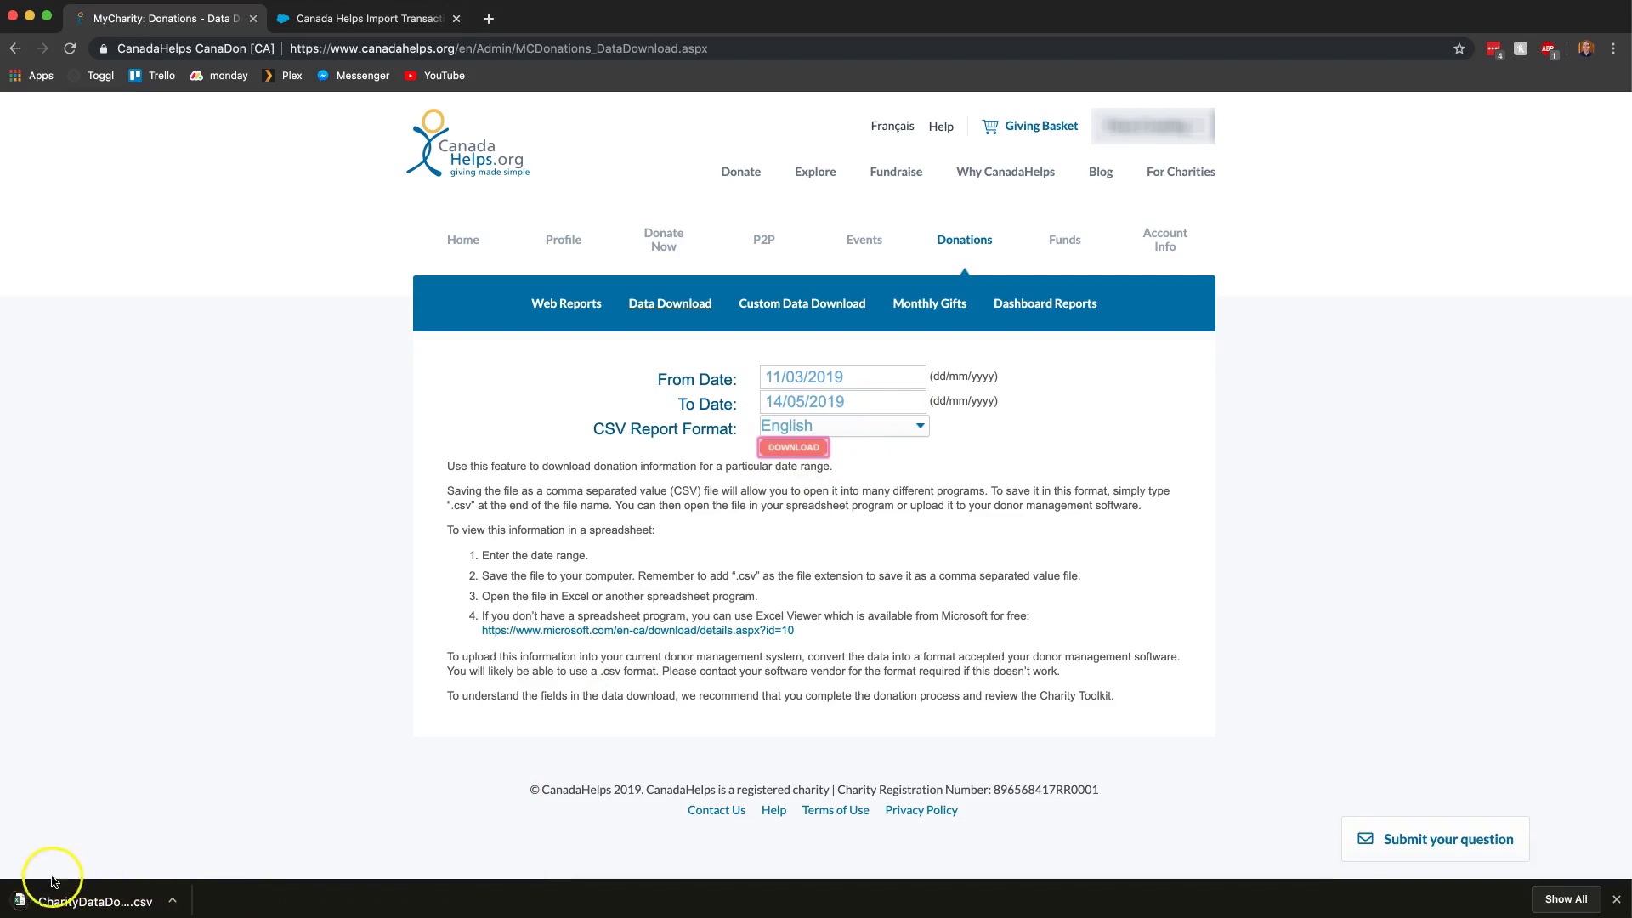
{"action": "left_click", "coordinate": [1617, 900]}
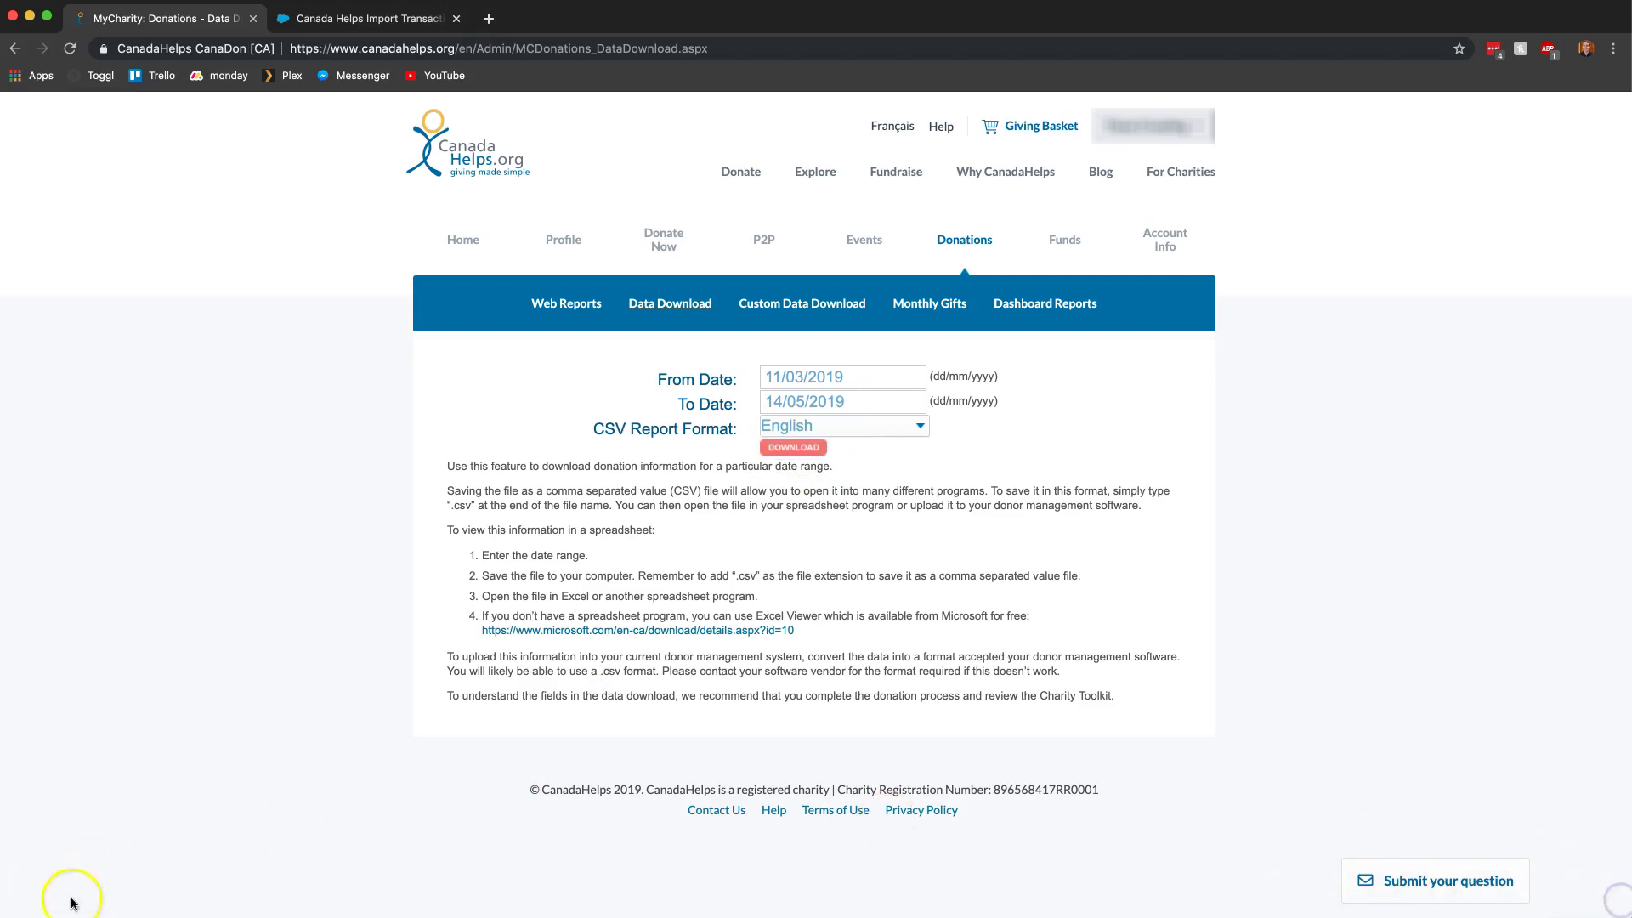
{"action": "key", "text": "super+Tab"}
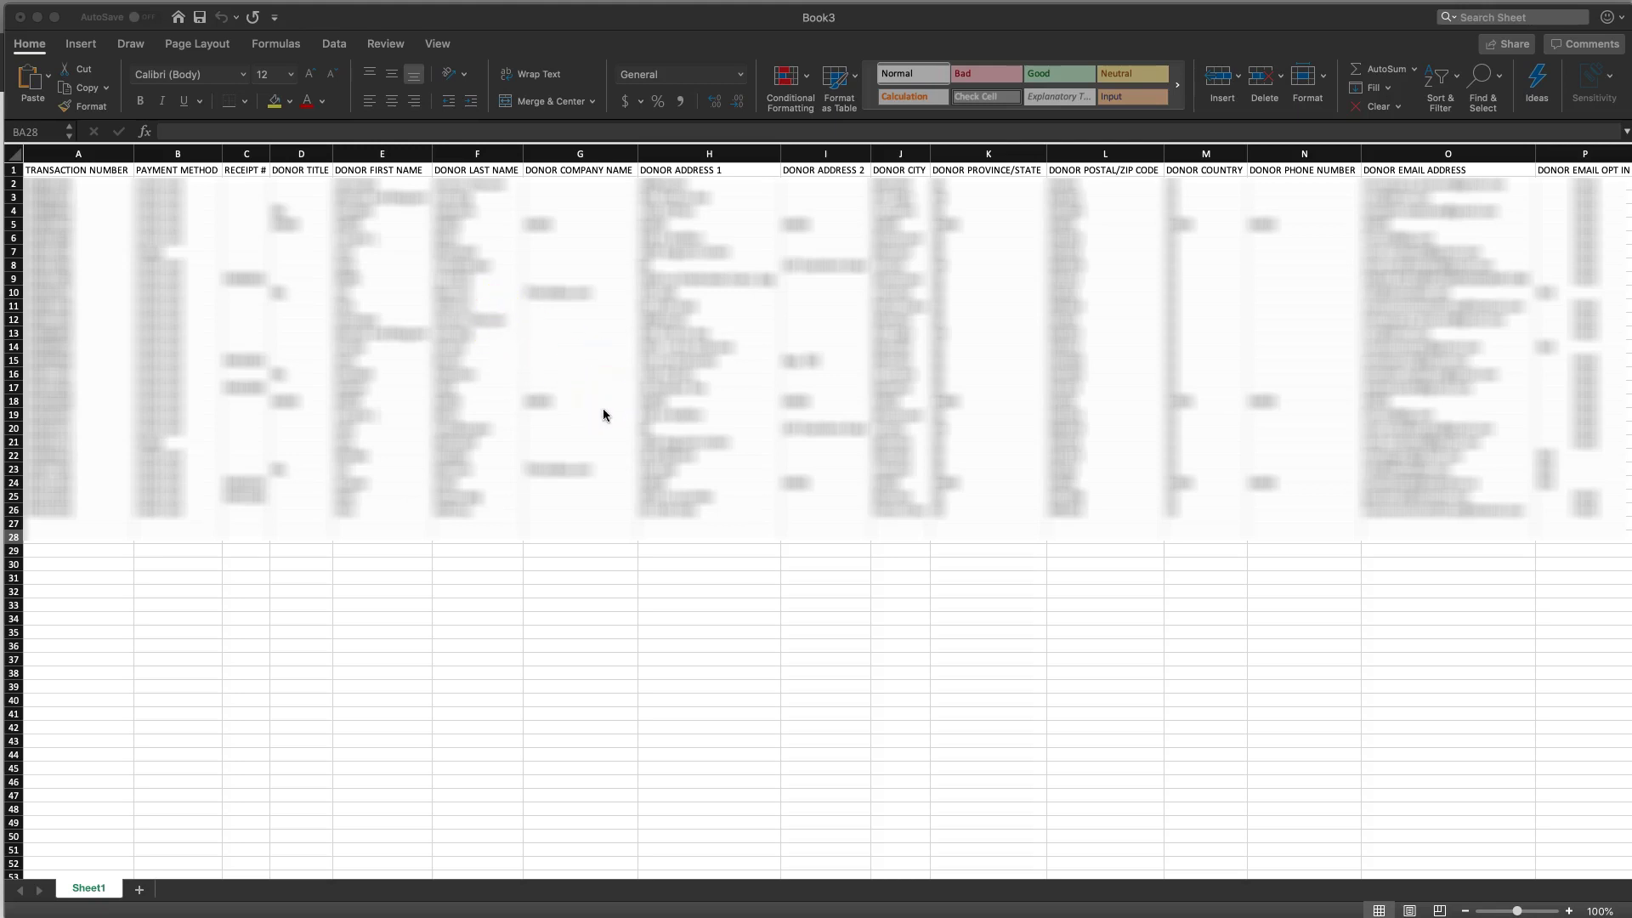
- Scroll to column W and select the DONATION DATE cells W1 through W26
{"action": "scroll", "coordinate": [951, 415], "scroll_direction": "right", "scroll_amount": 10}
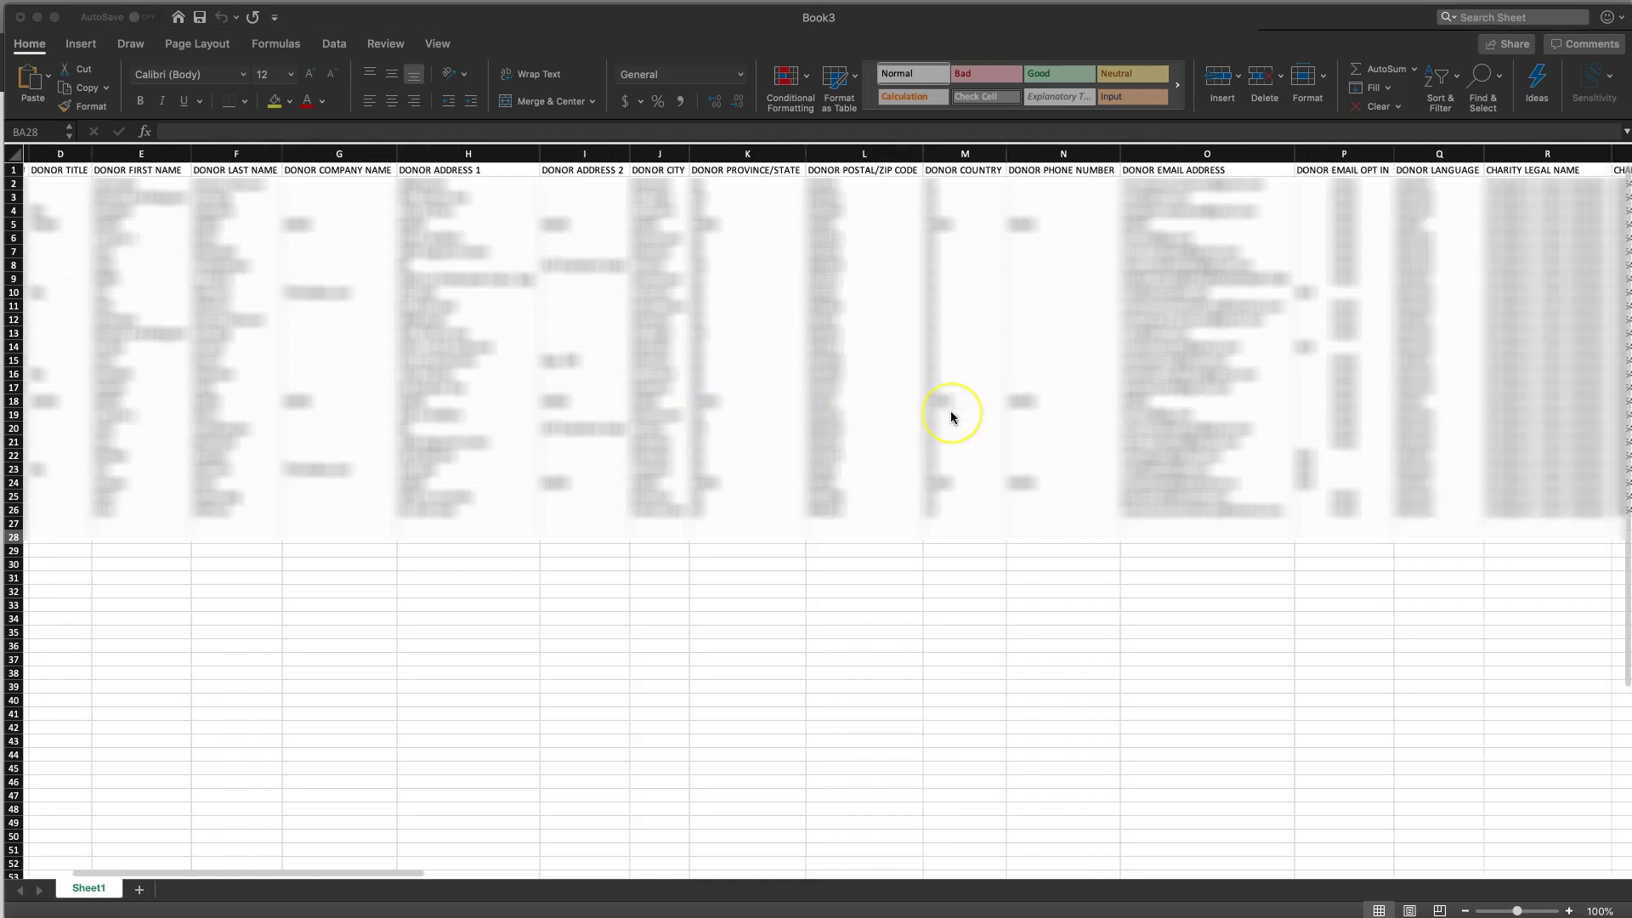
{"action": "scroll", "coordinate": [952, 411], "scroll_direction": "right", "scroll_amount": 5}
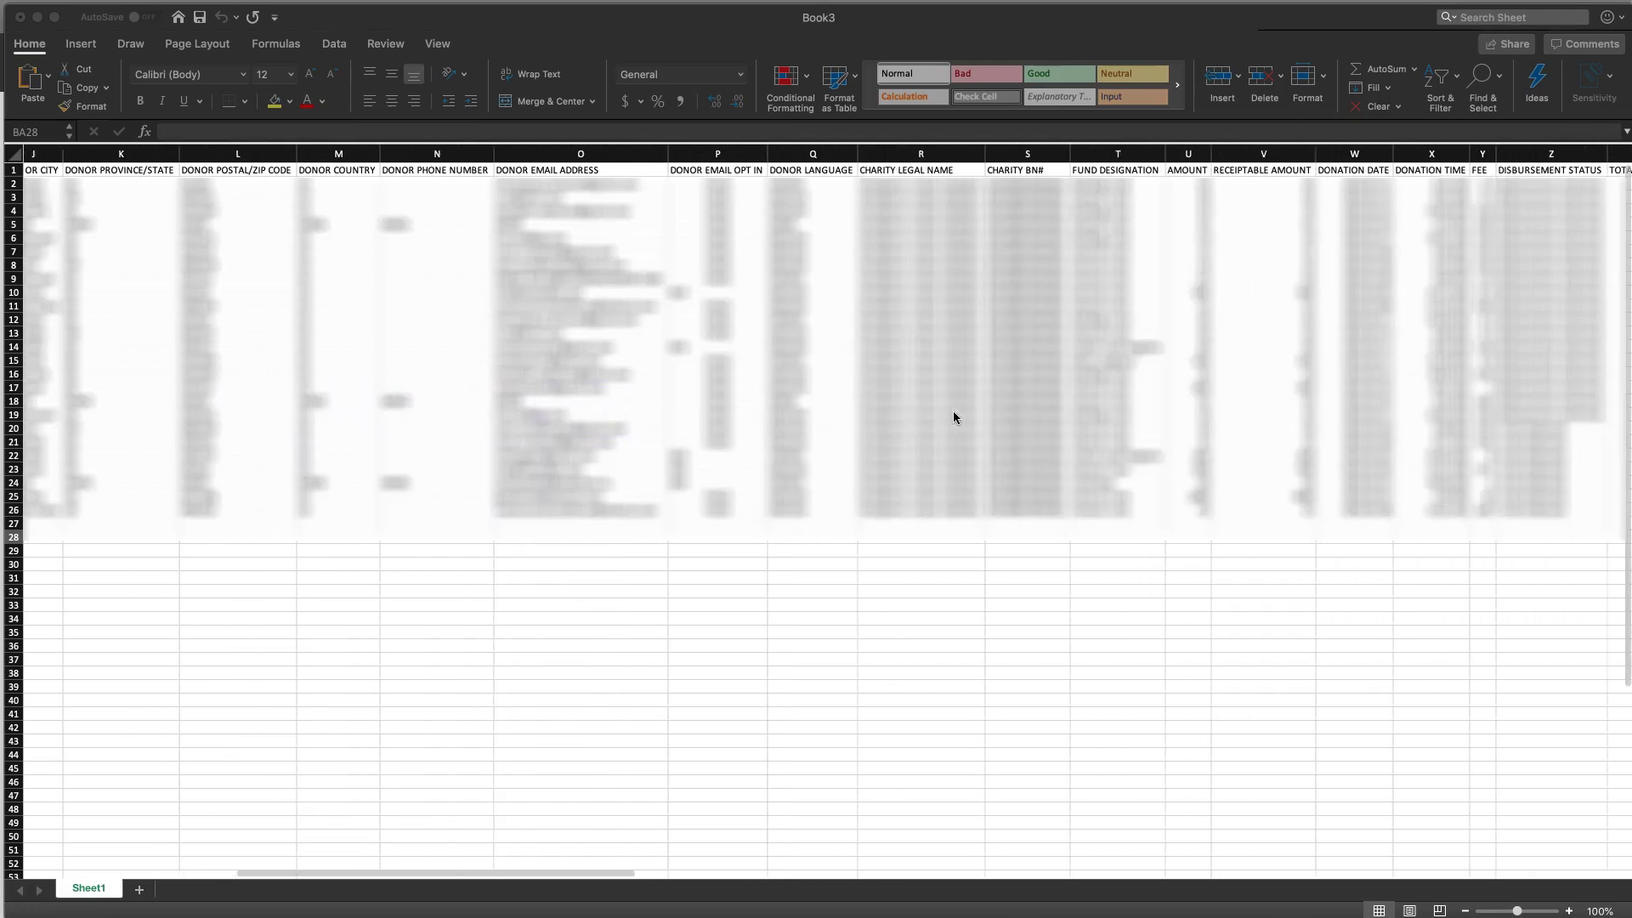
{"action": "left_click", "coordinate": [1320, 170]}
{"action": "left_click_drag", "start_coordinate": [1320, 170], "coordinate": [1347, 507]}
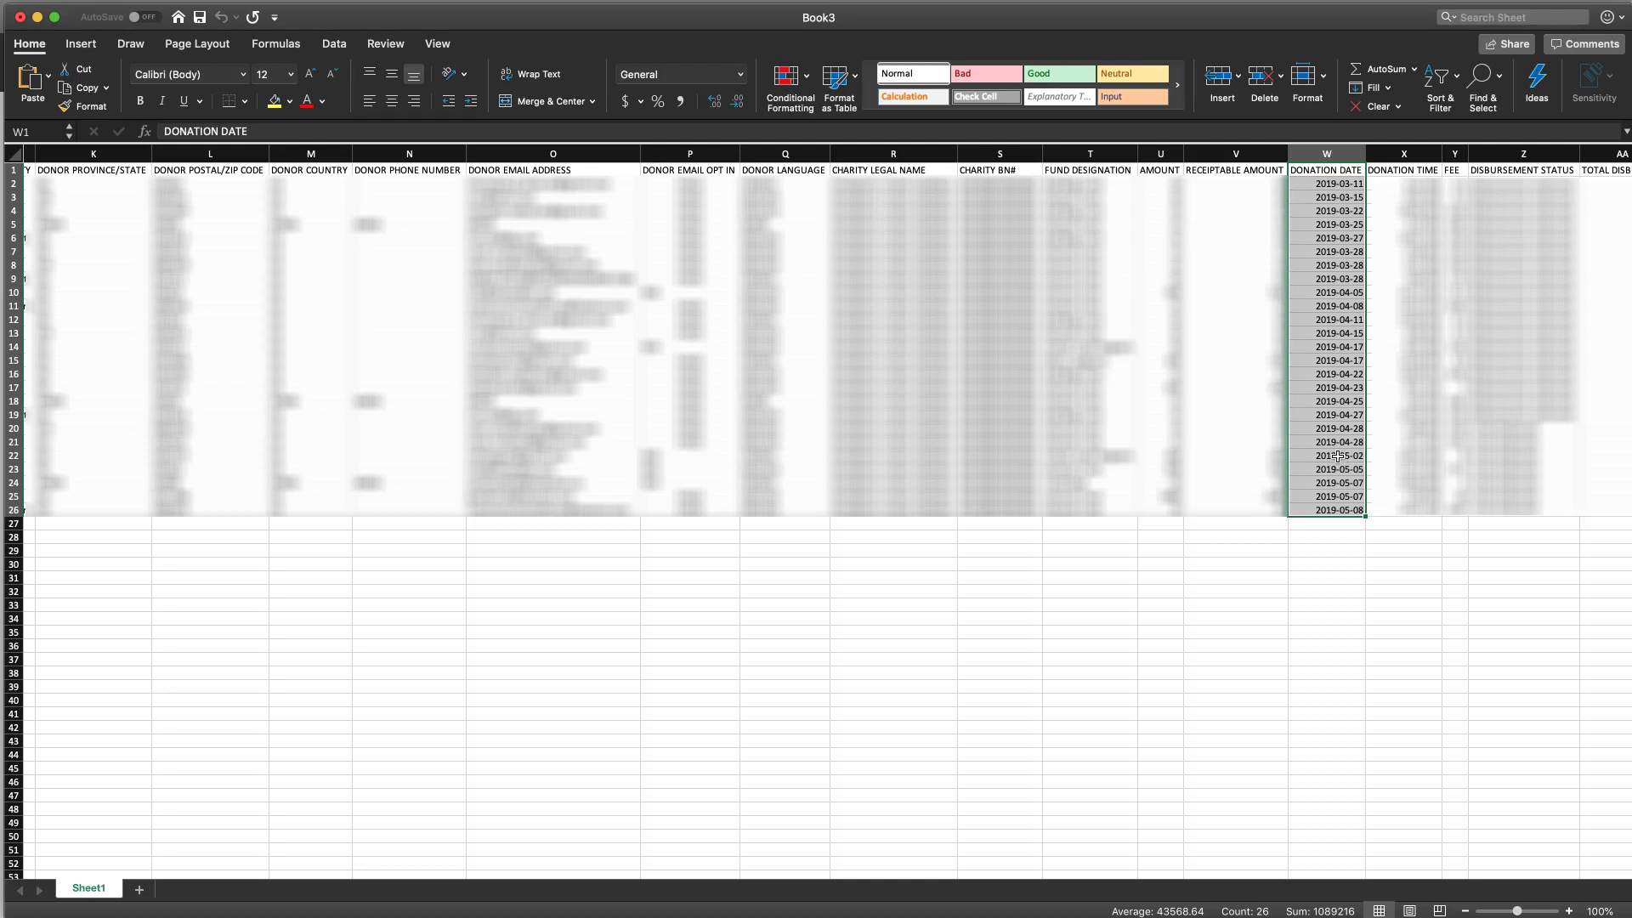
- Give column W (DONATION DATE) the custom number format mm/dd/yyyy instead of General
{"action": "left_click", "coordinate": [1327, 155]}
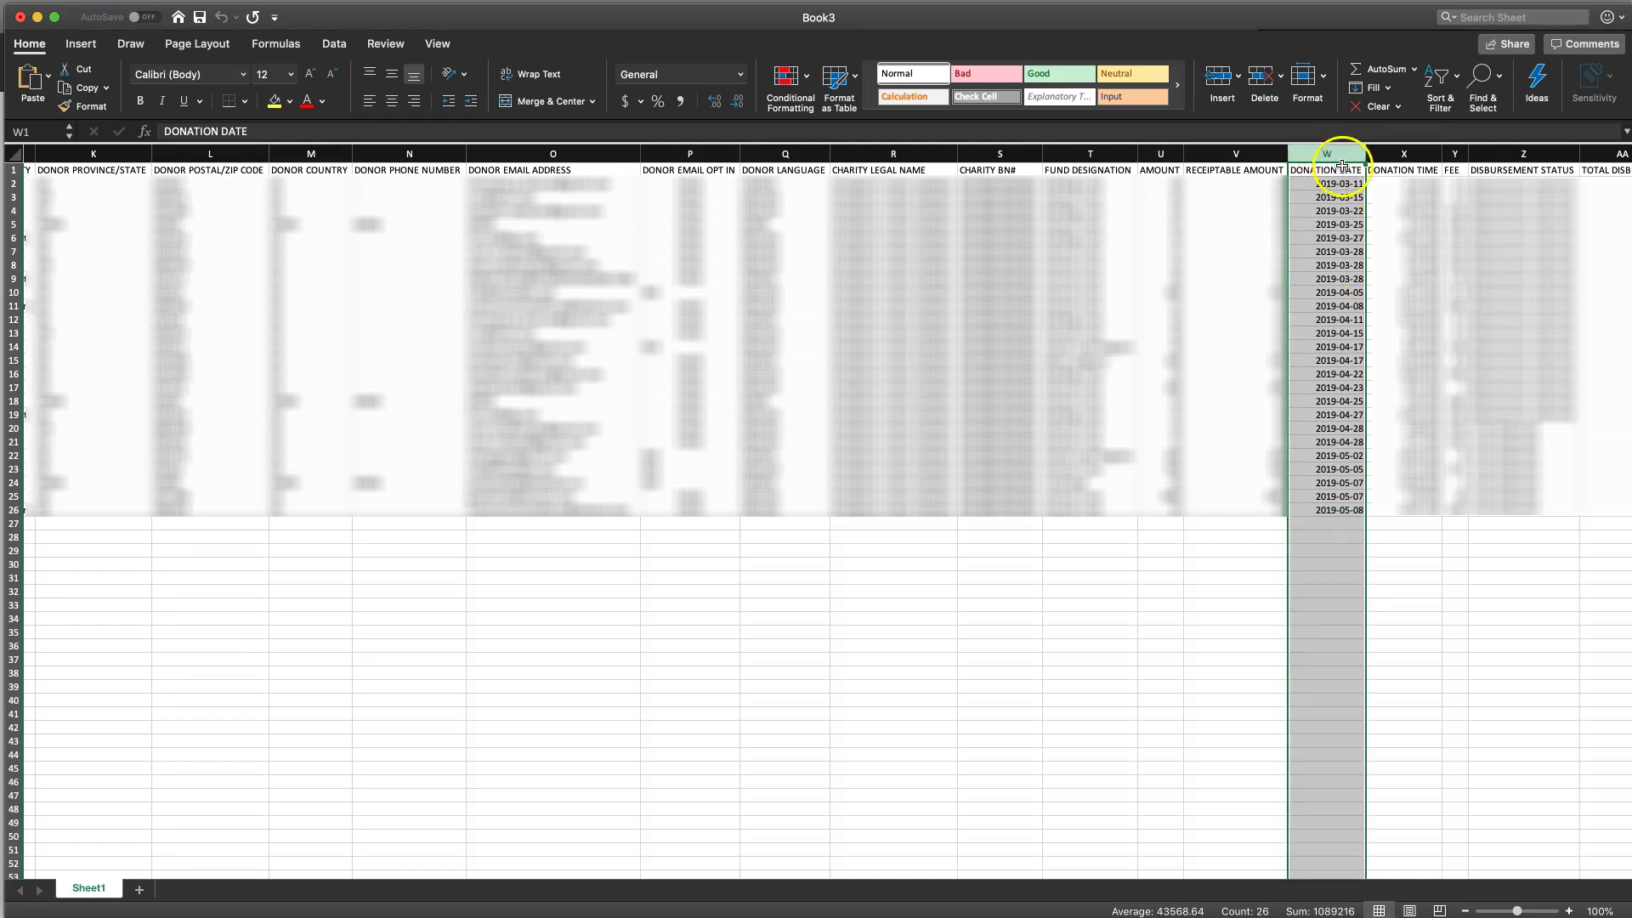
{"action": "right_click", "coordinate": [1328, 240]}
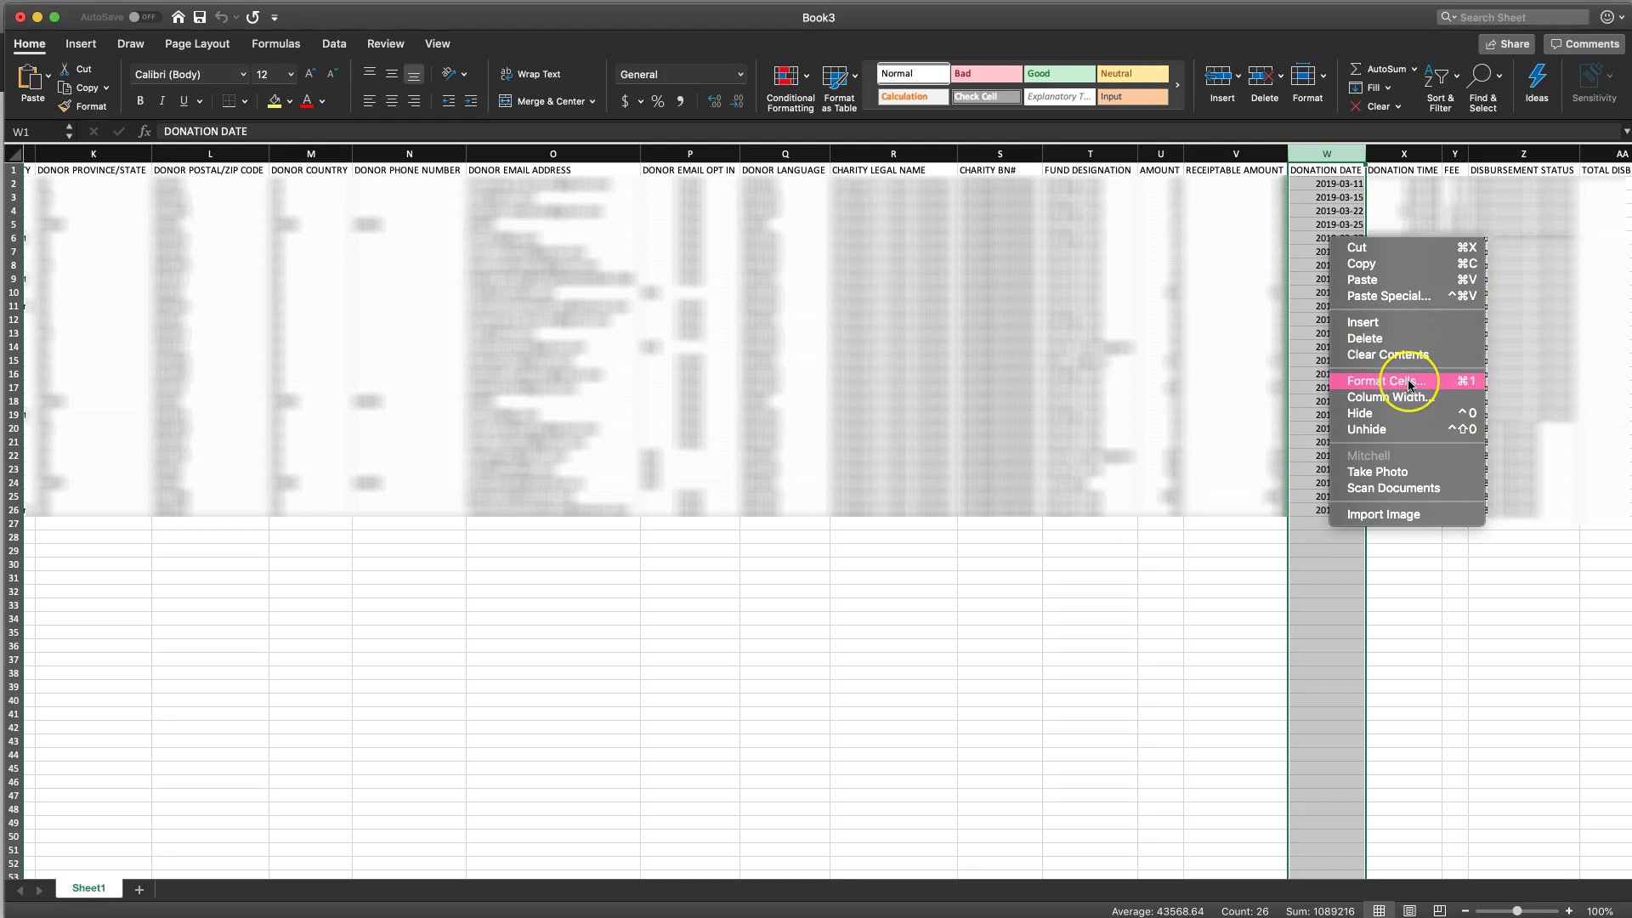
{"action": "left_click", "coordinate": [1409, 384]}
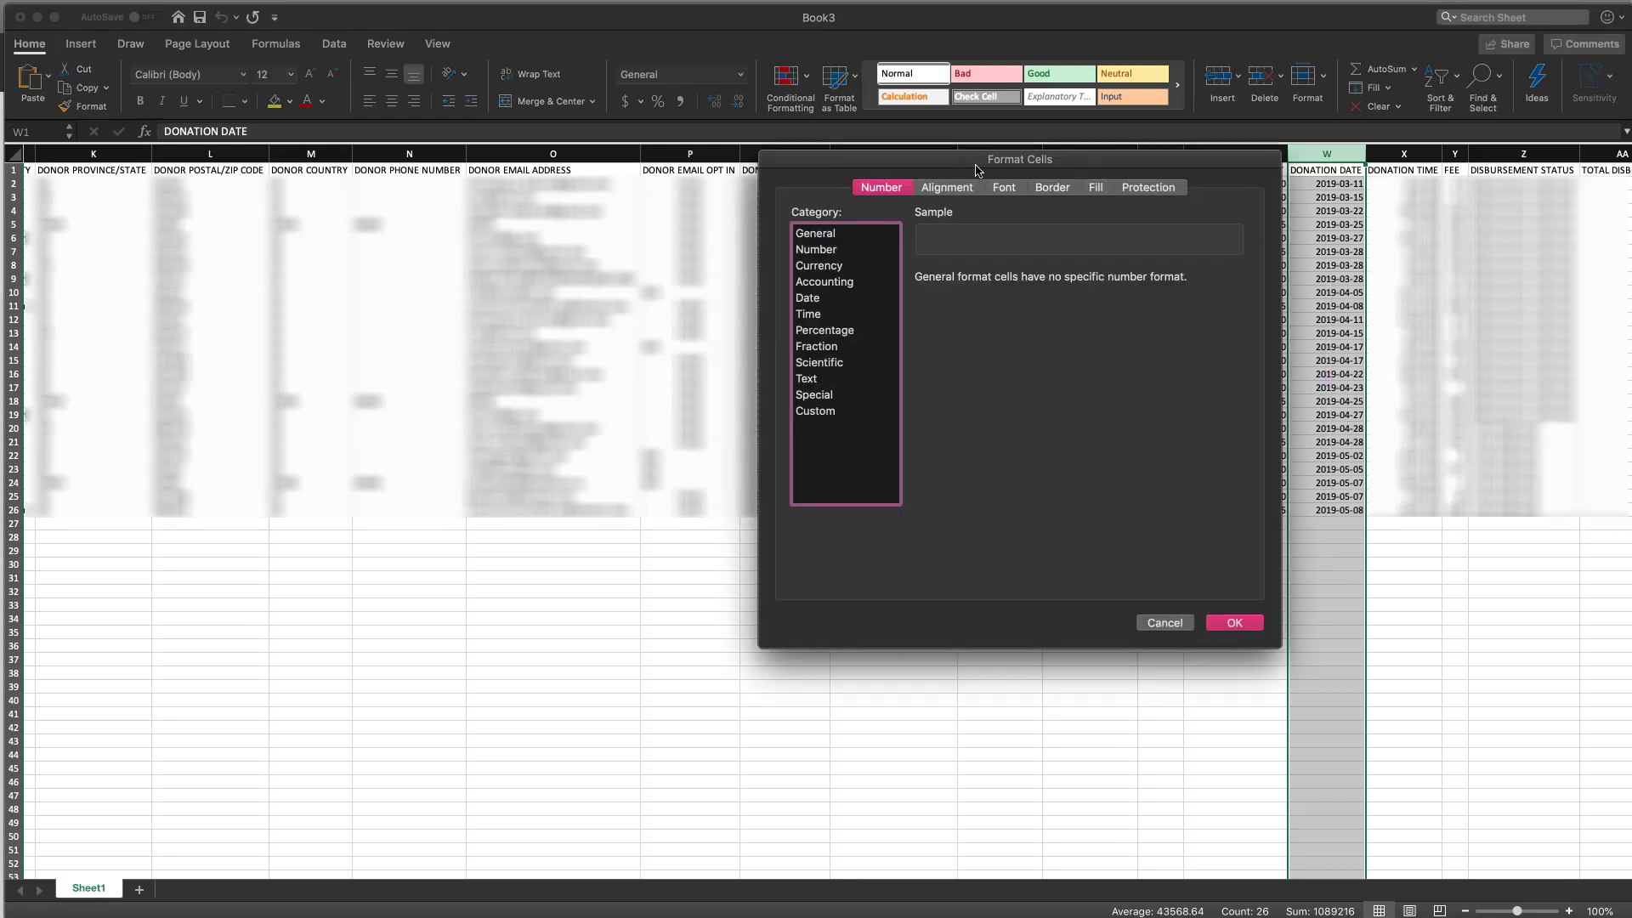
{"action": "left_click", "coordinate": [808, 414]}
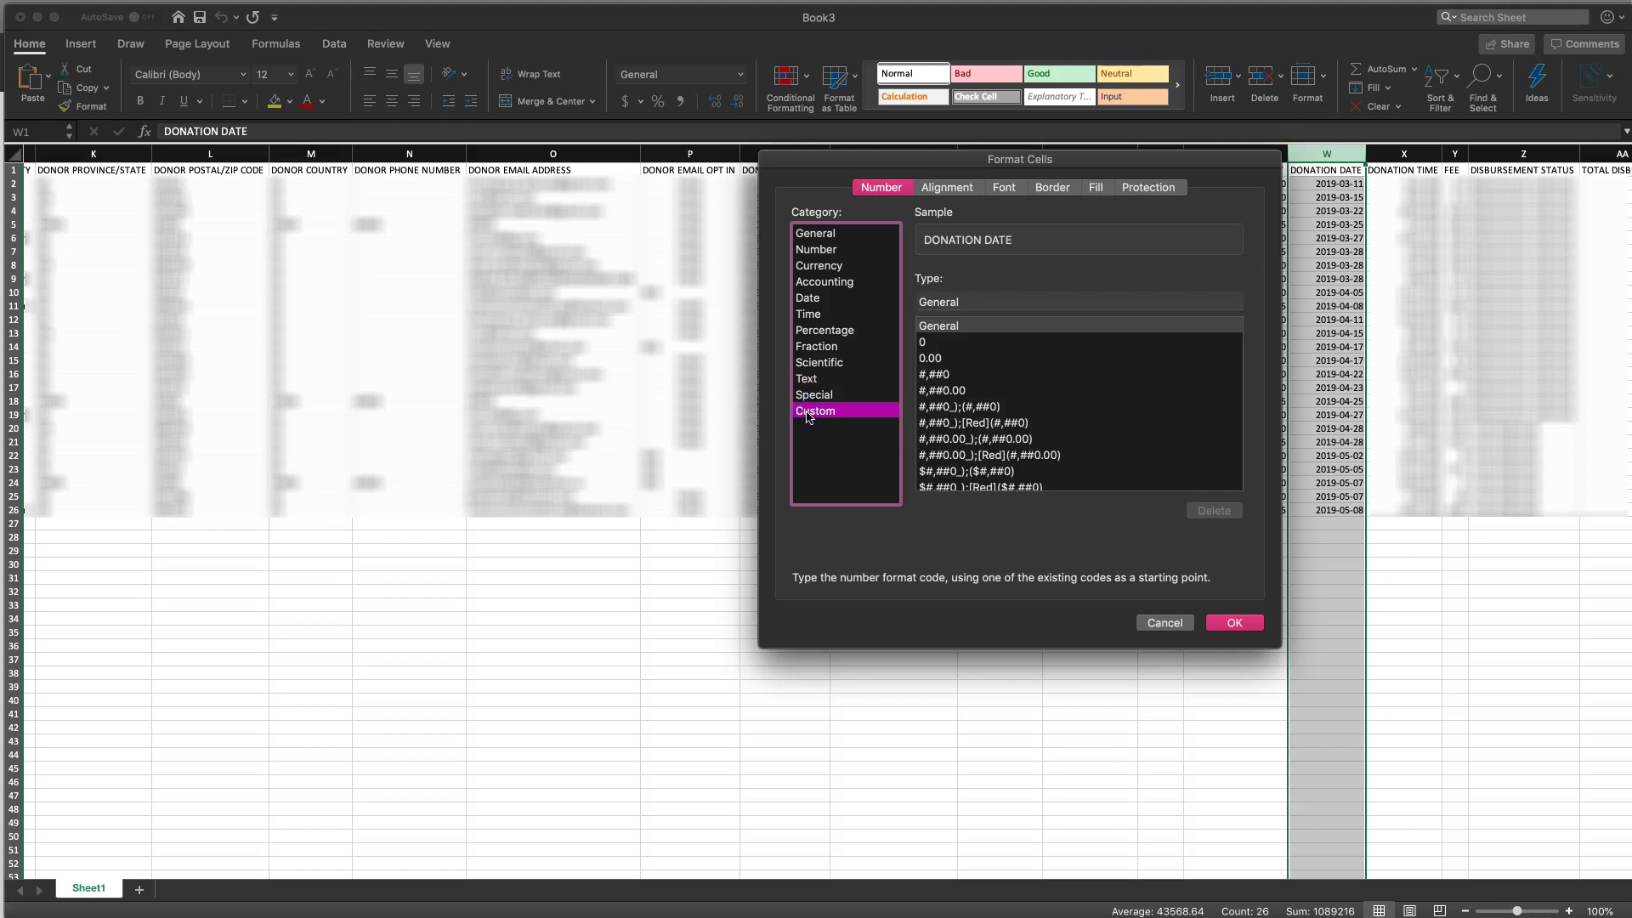
{"action": "left_click", "coordinate": [952, 301]}
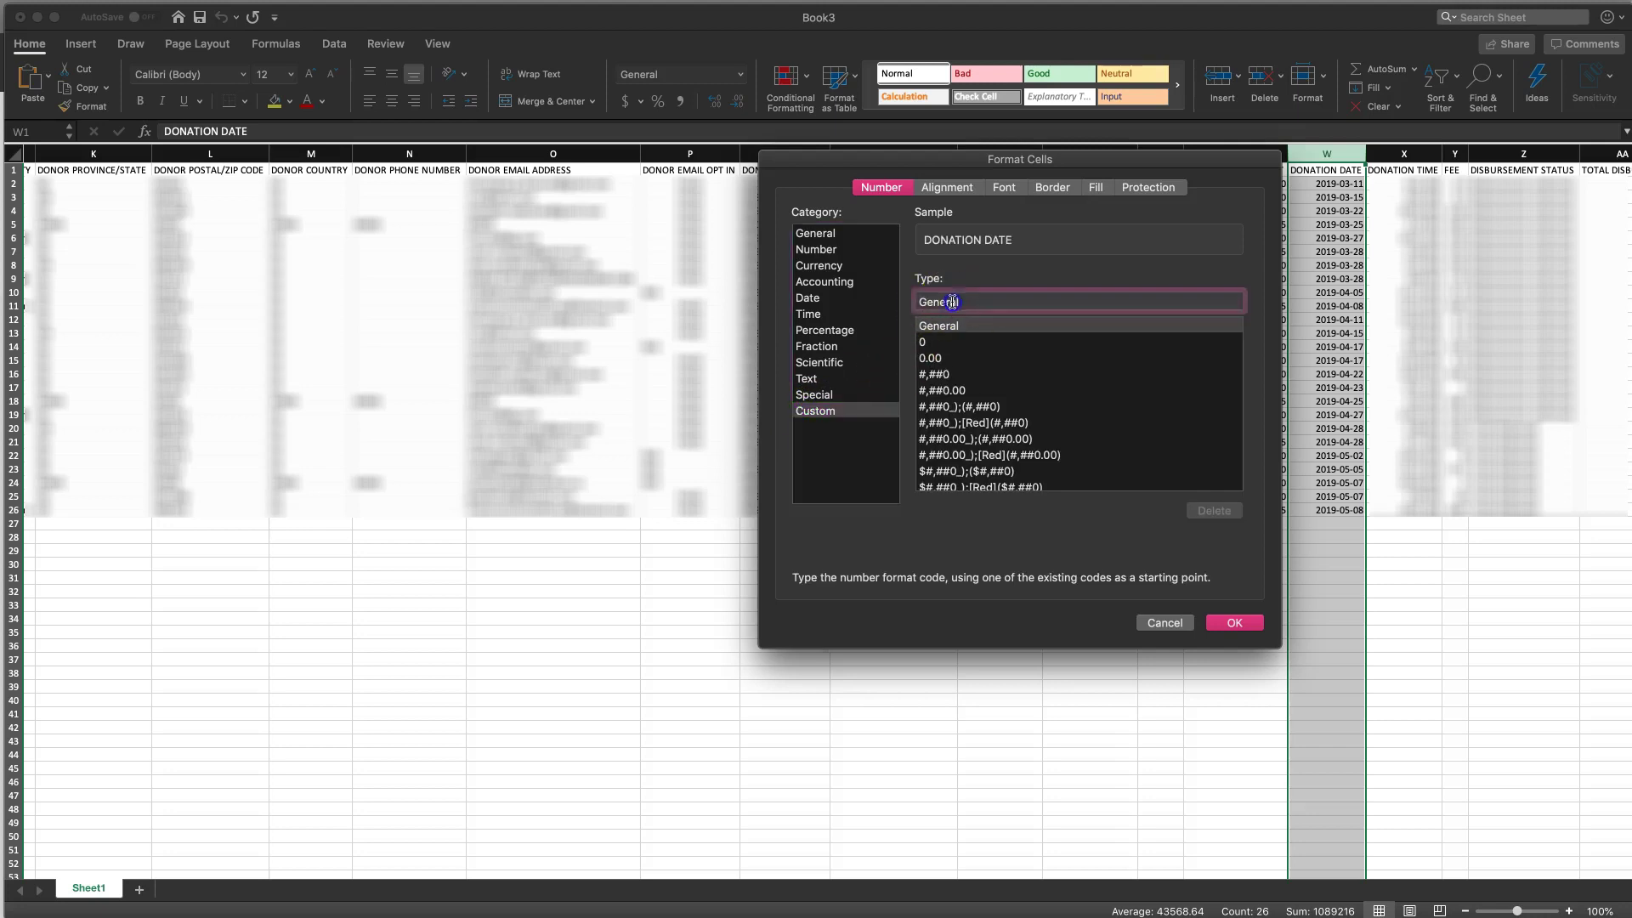
{"action": "left_click_drag", "start_coordinate": [952, 302], "coordinate": [914, 302]}
{"action": "key", "text": "BackSpace"}
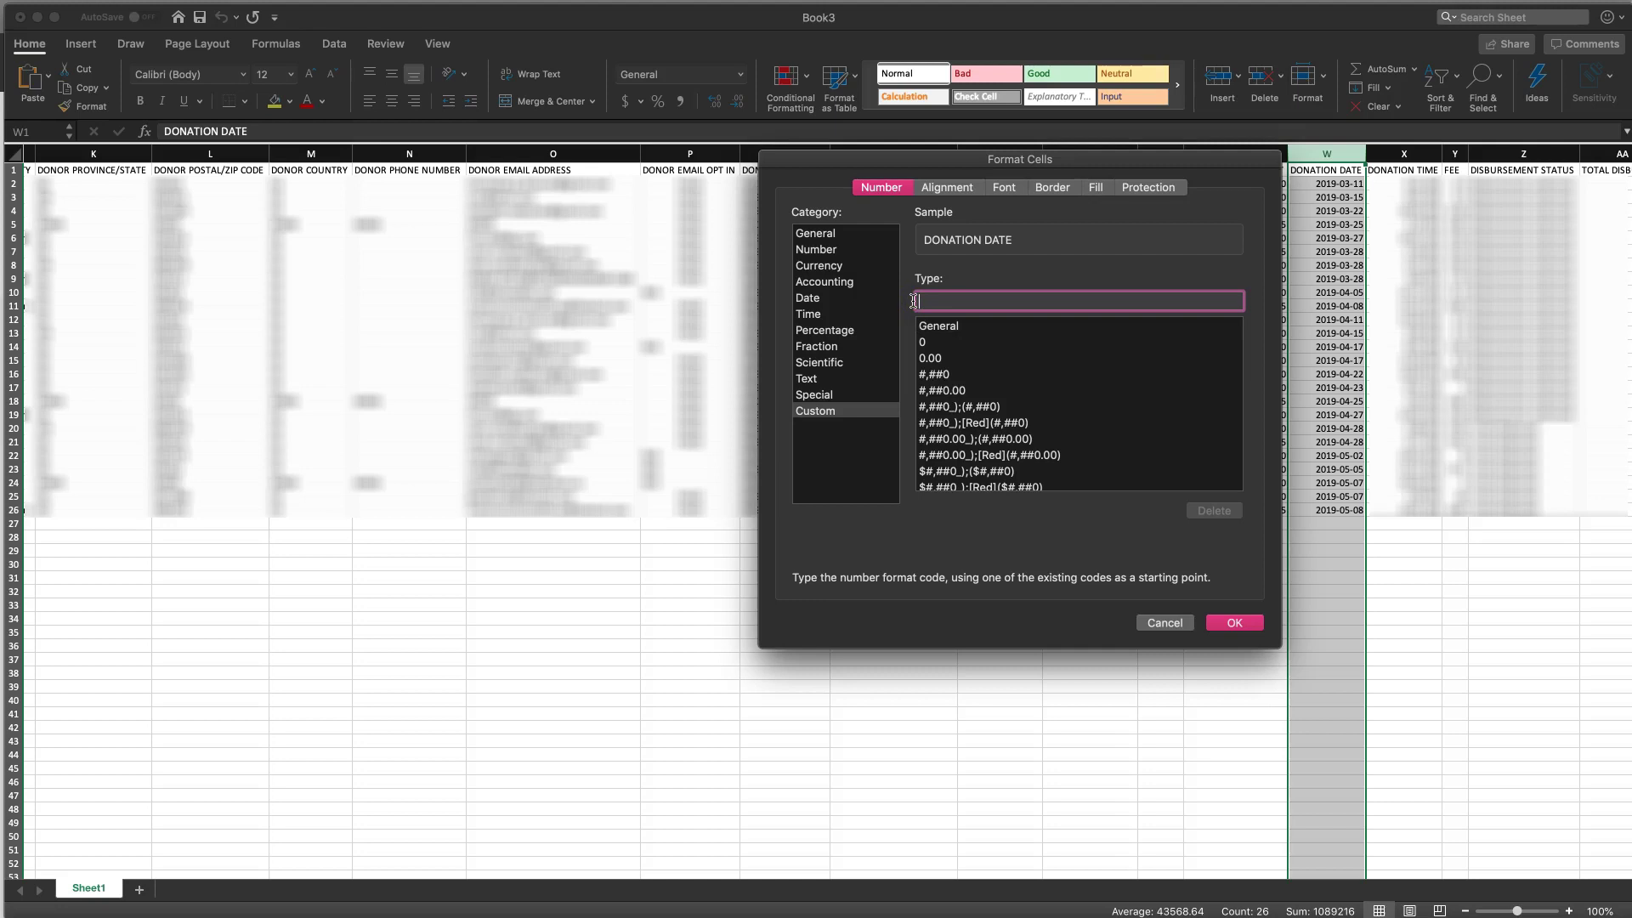
{"action": "type", "text": "mm"}
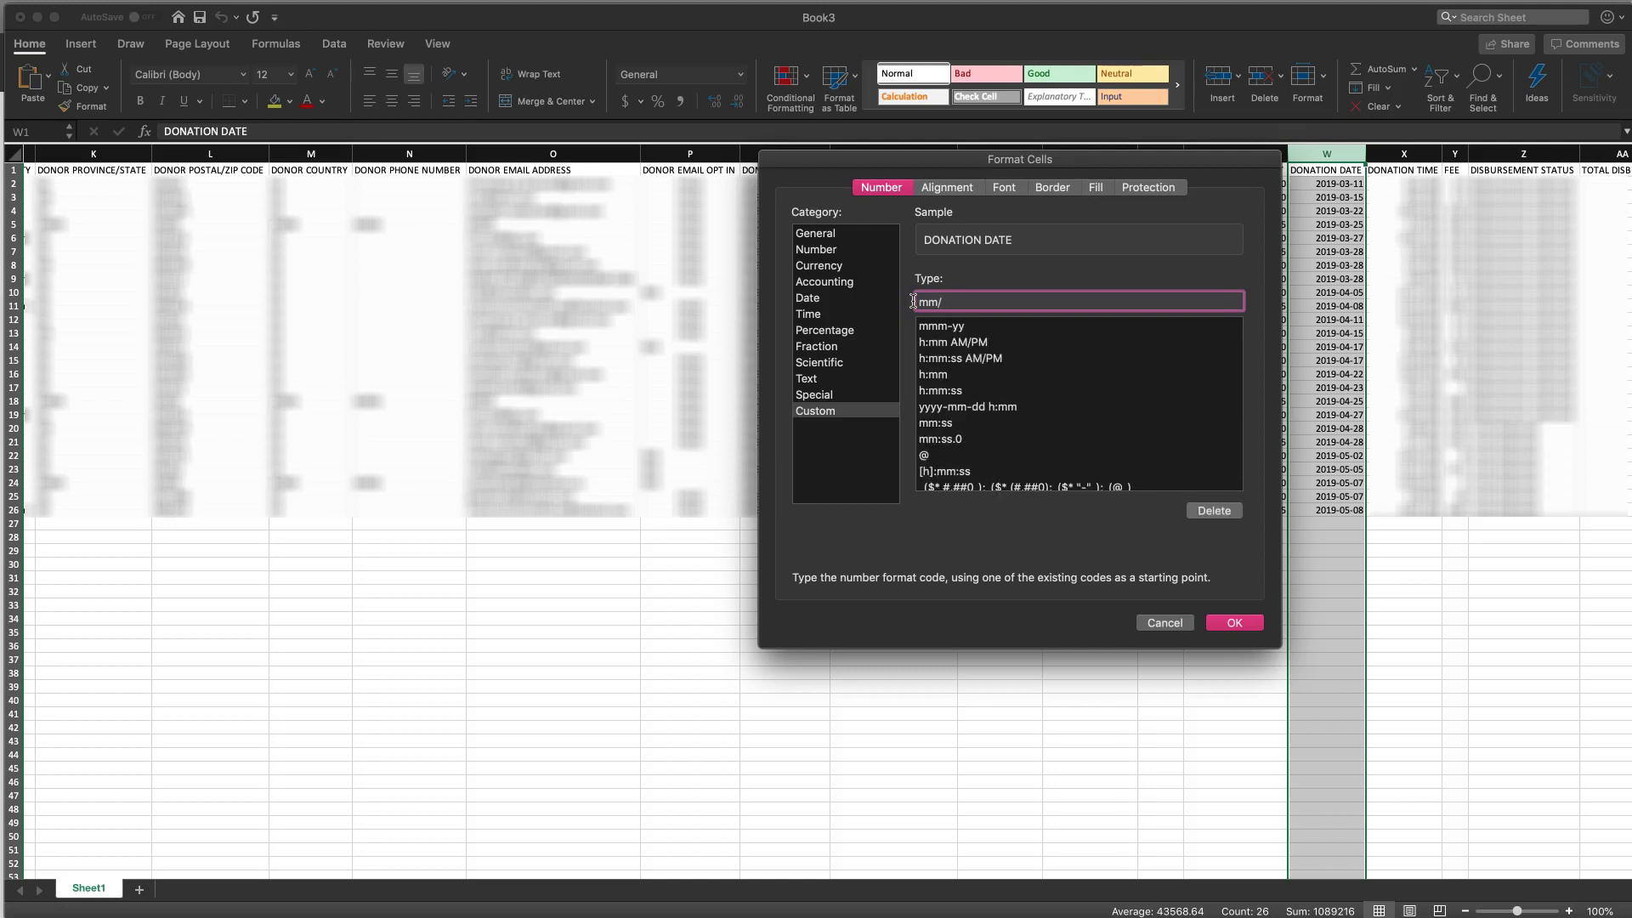
{"action": "type", "text": "/dd/yyyy"}
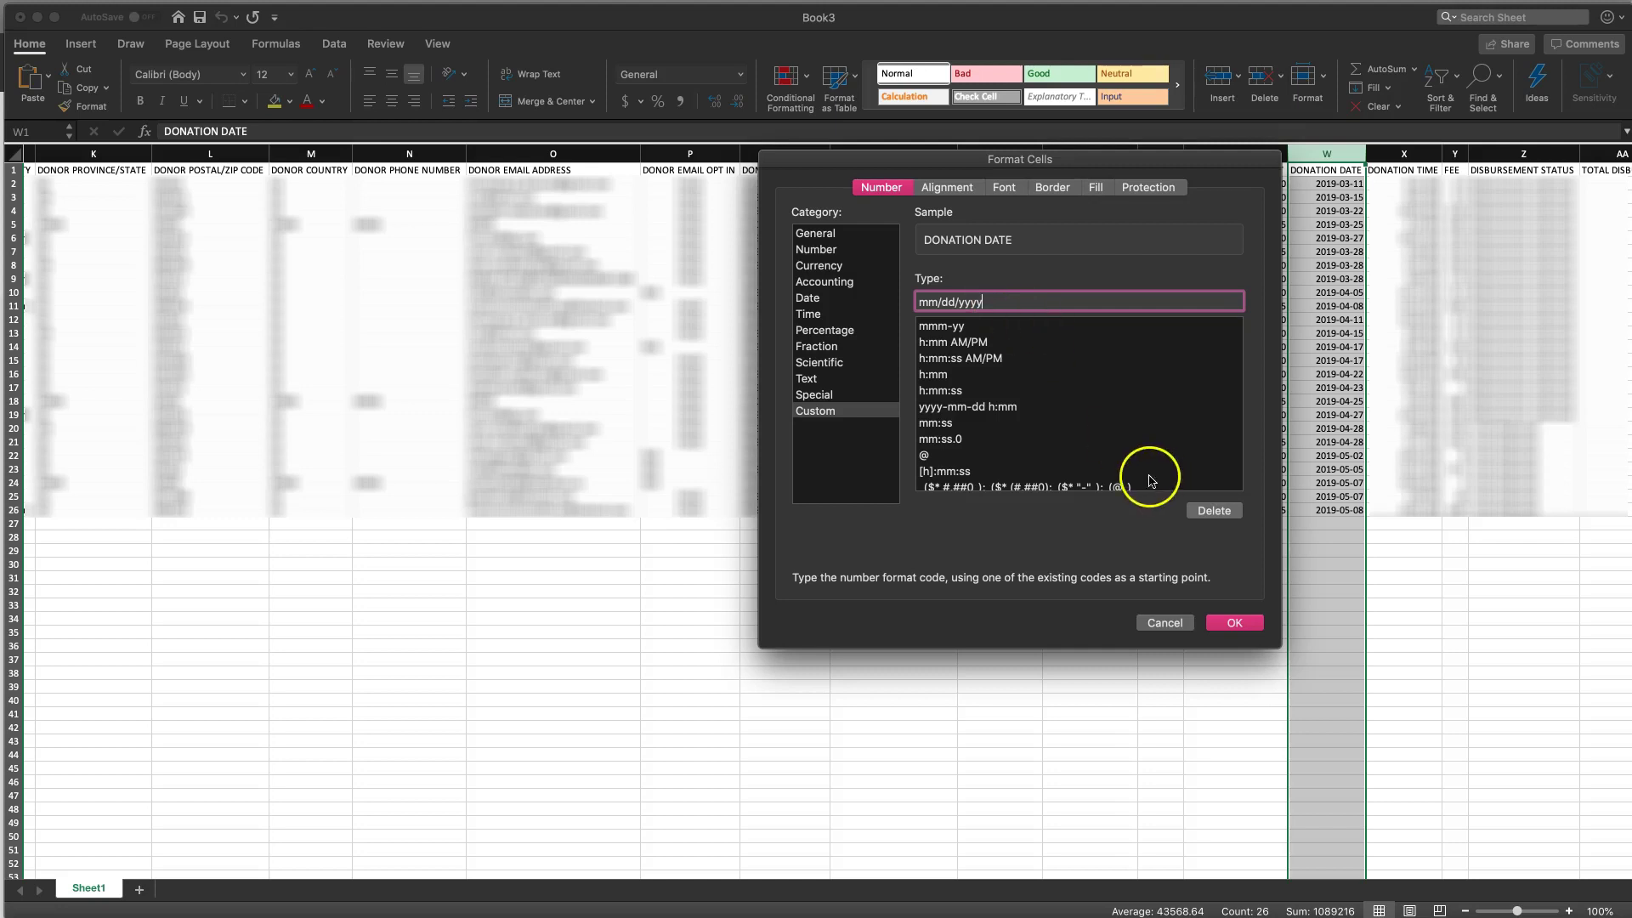
{"action": "left_click", "coordinate": [1234, 625]}
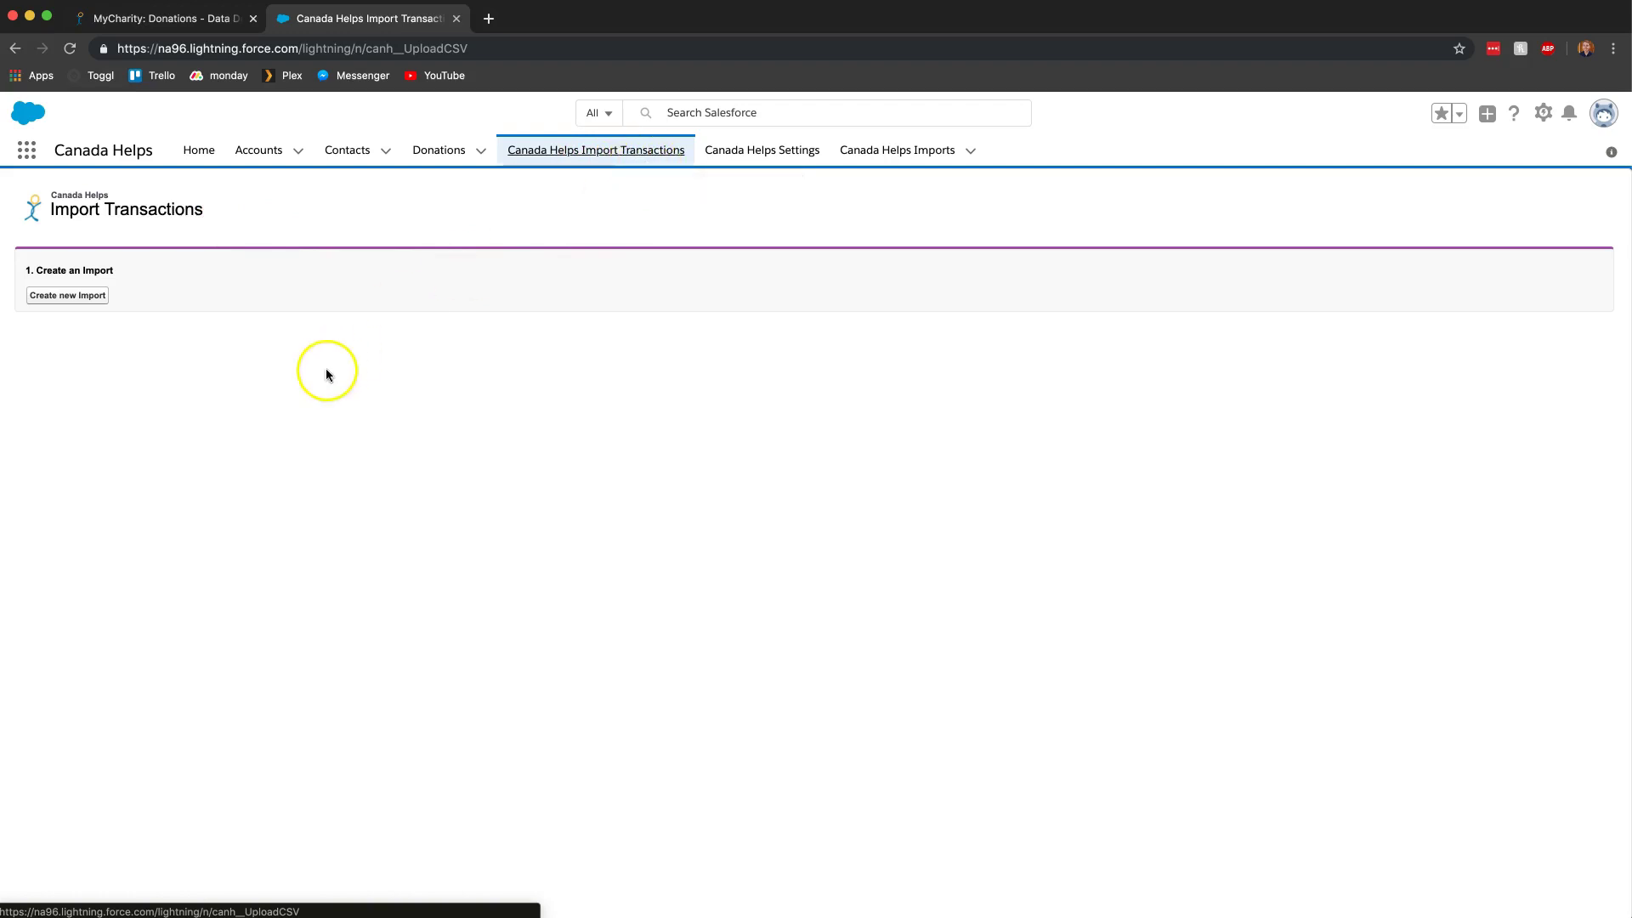
- Create a new Canada Helps import and upload the file CH Import.csv
{"action": "left_click", "coordinate": [64, 301]}
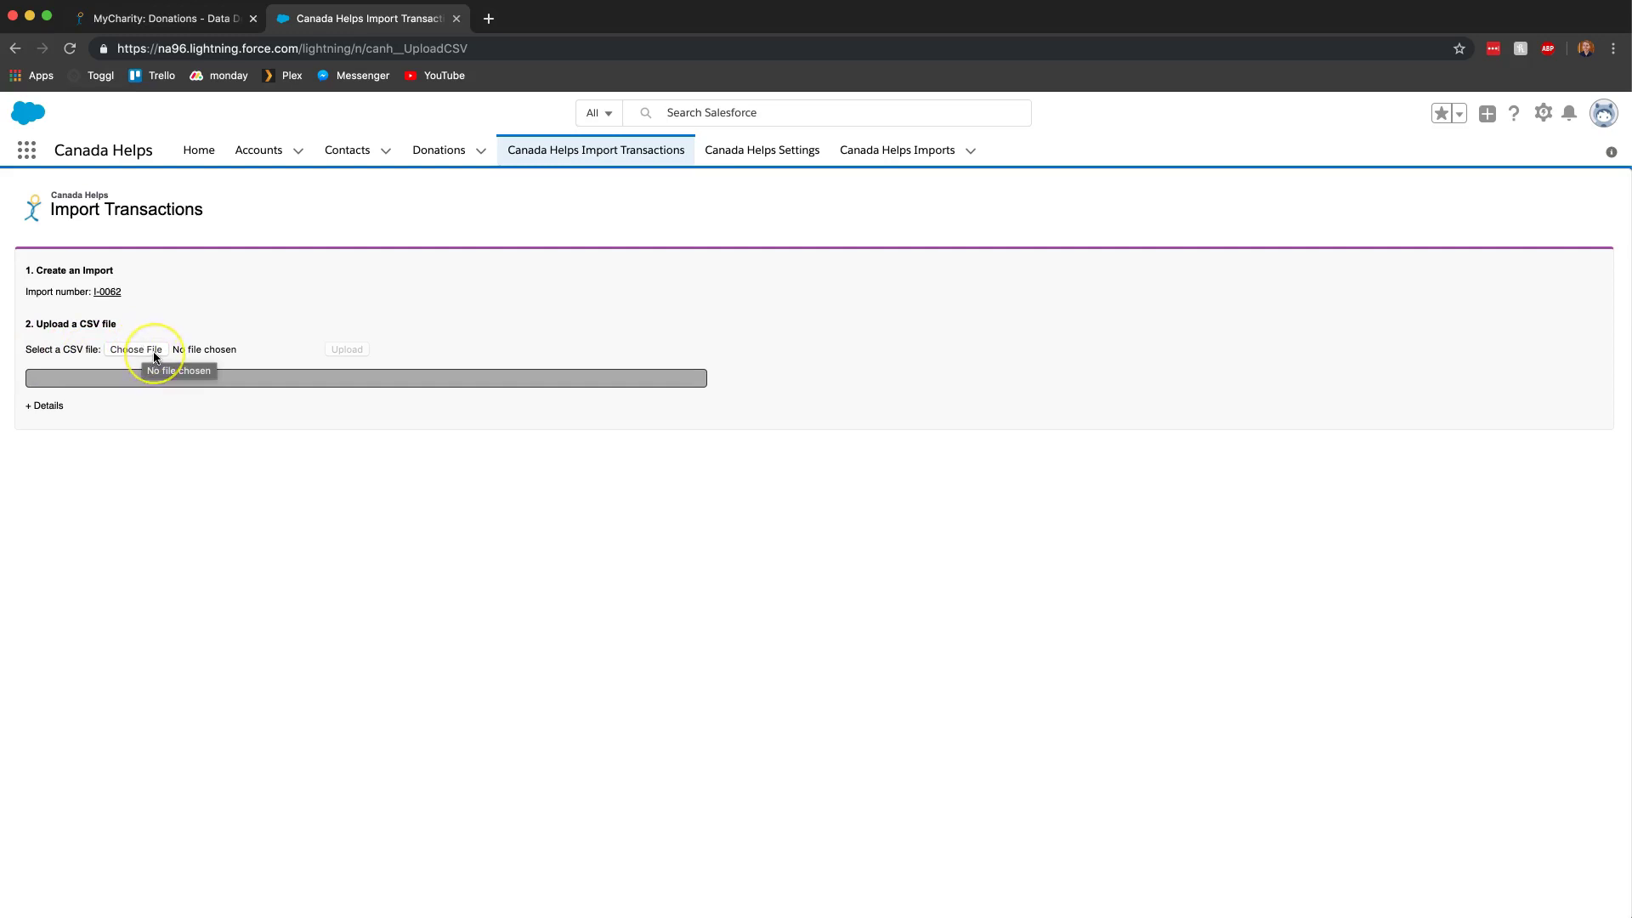
{"action": "left_click", "coordinate": [156, 358]}
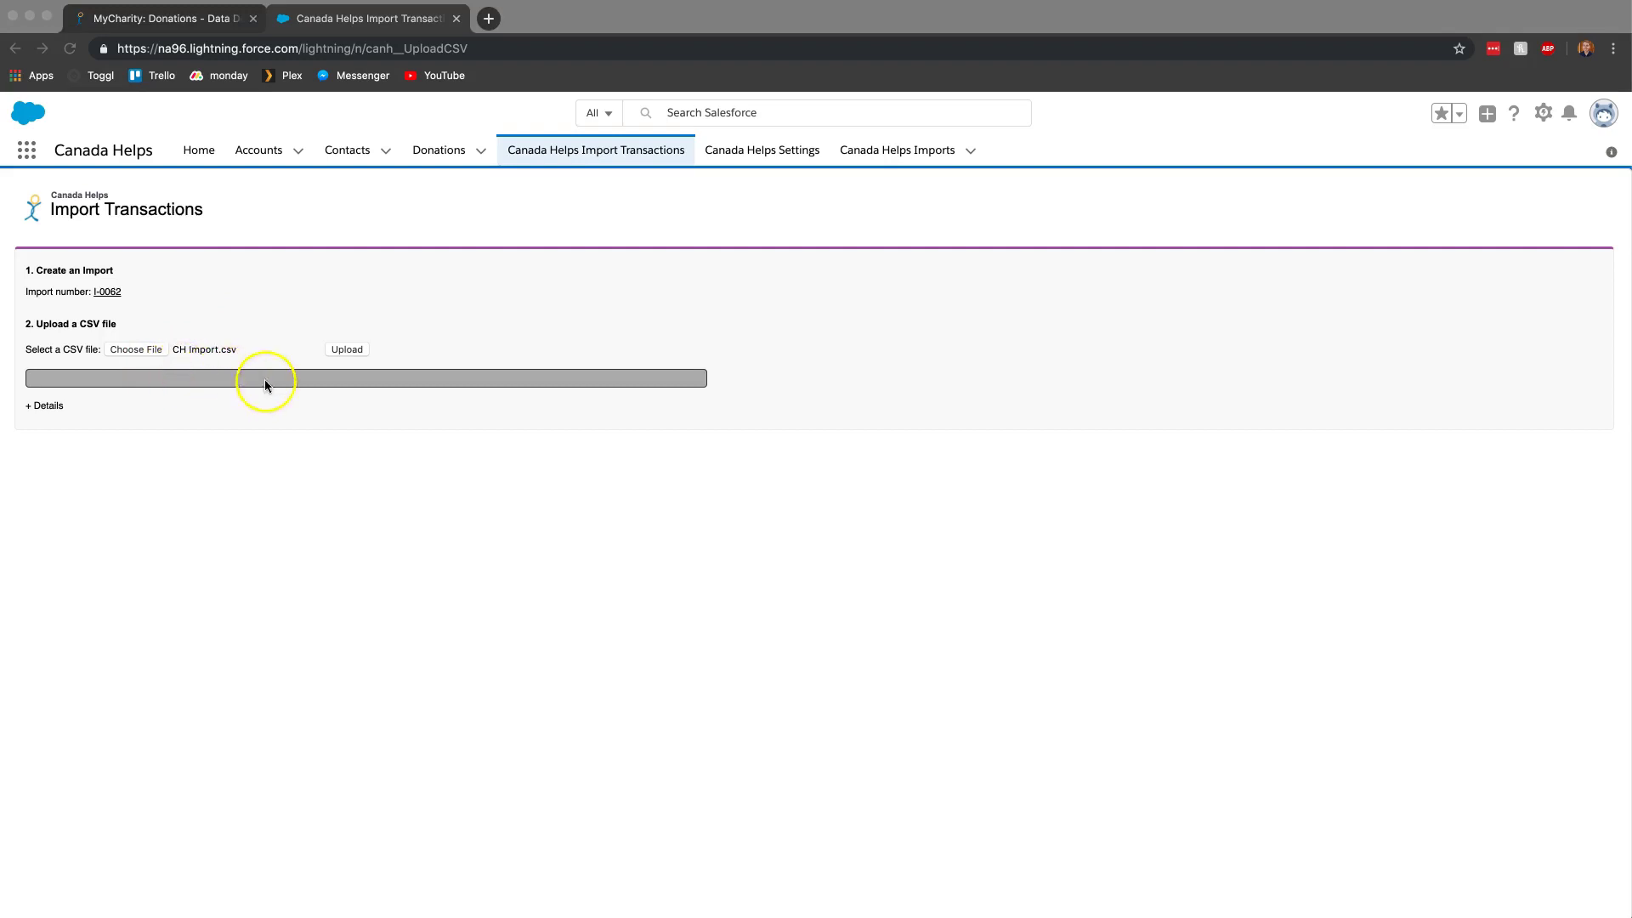
{"action": "left_click", "coordinate": [350, 352]}
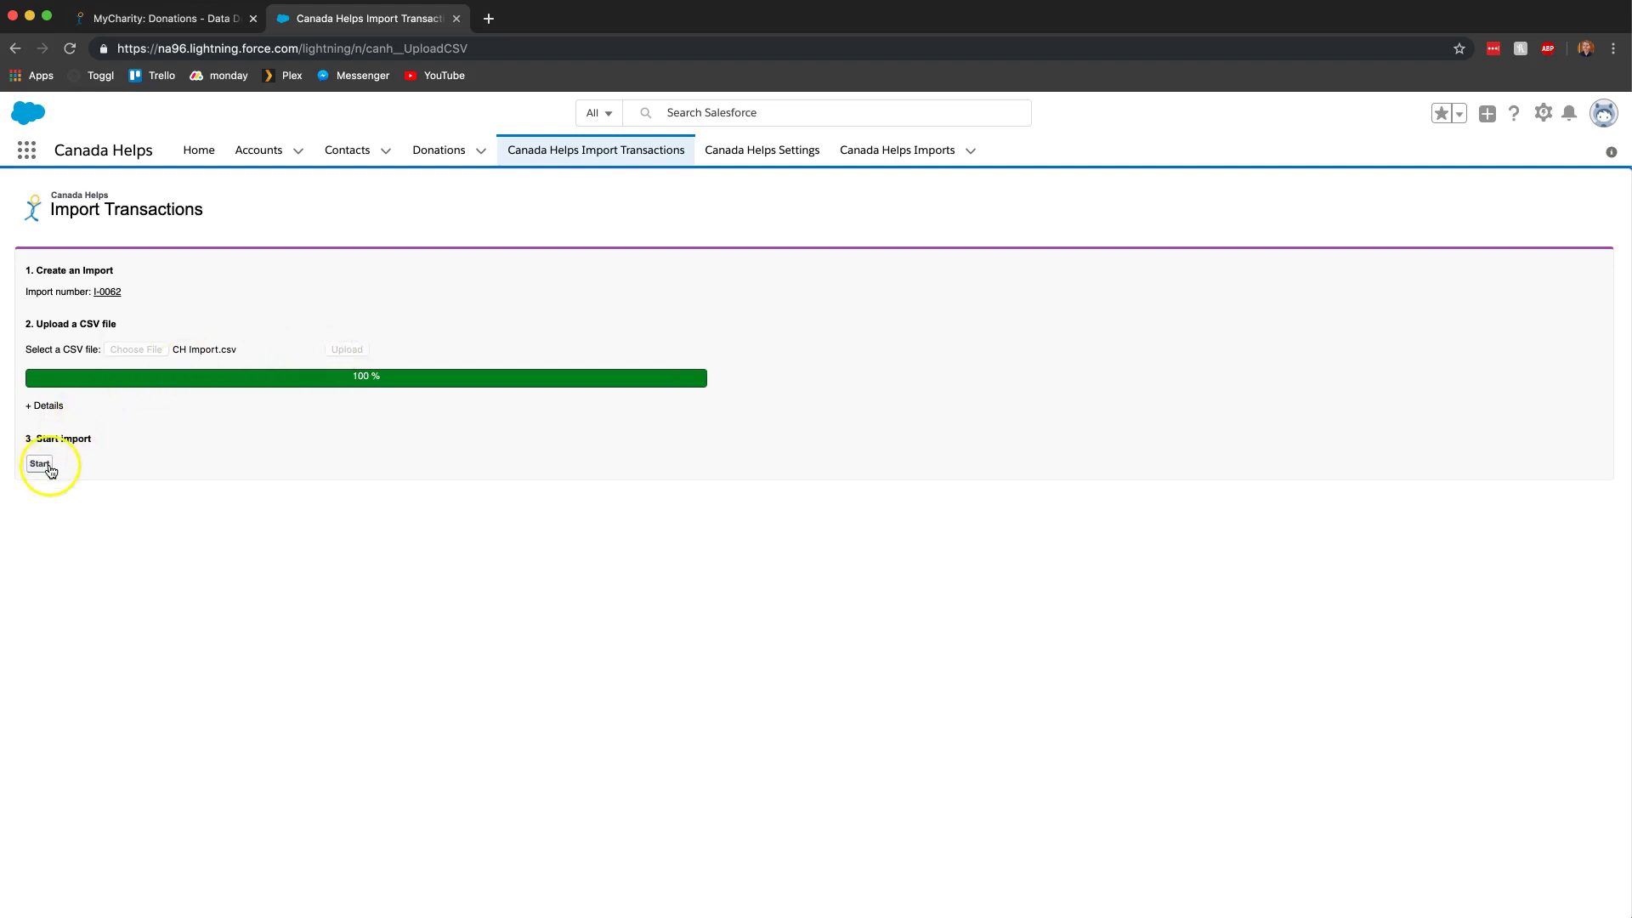
- Start import I-0062 and open its record to see the Completed status
{"action": "left_click", "coordinate": [40, 466]}
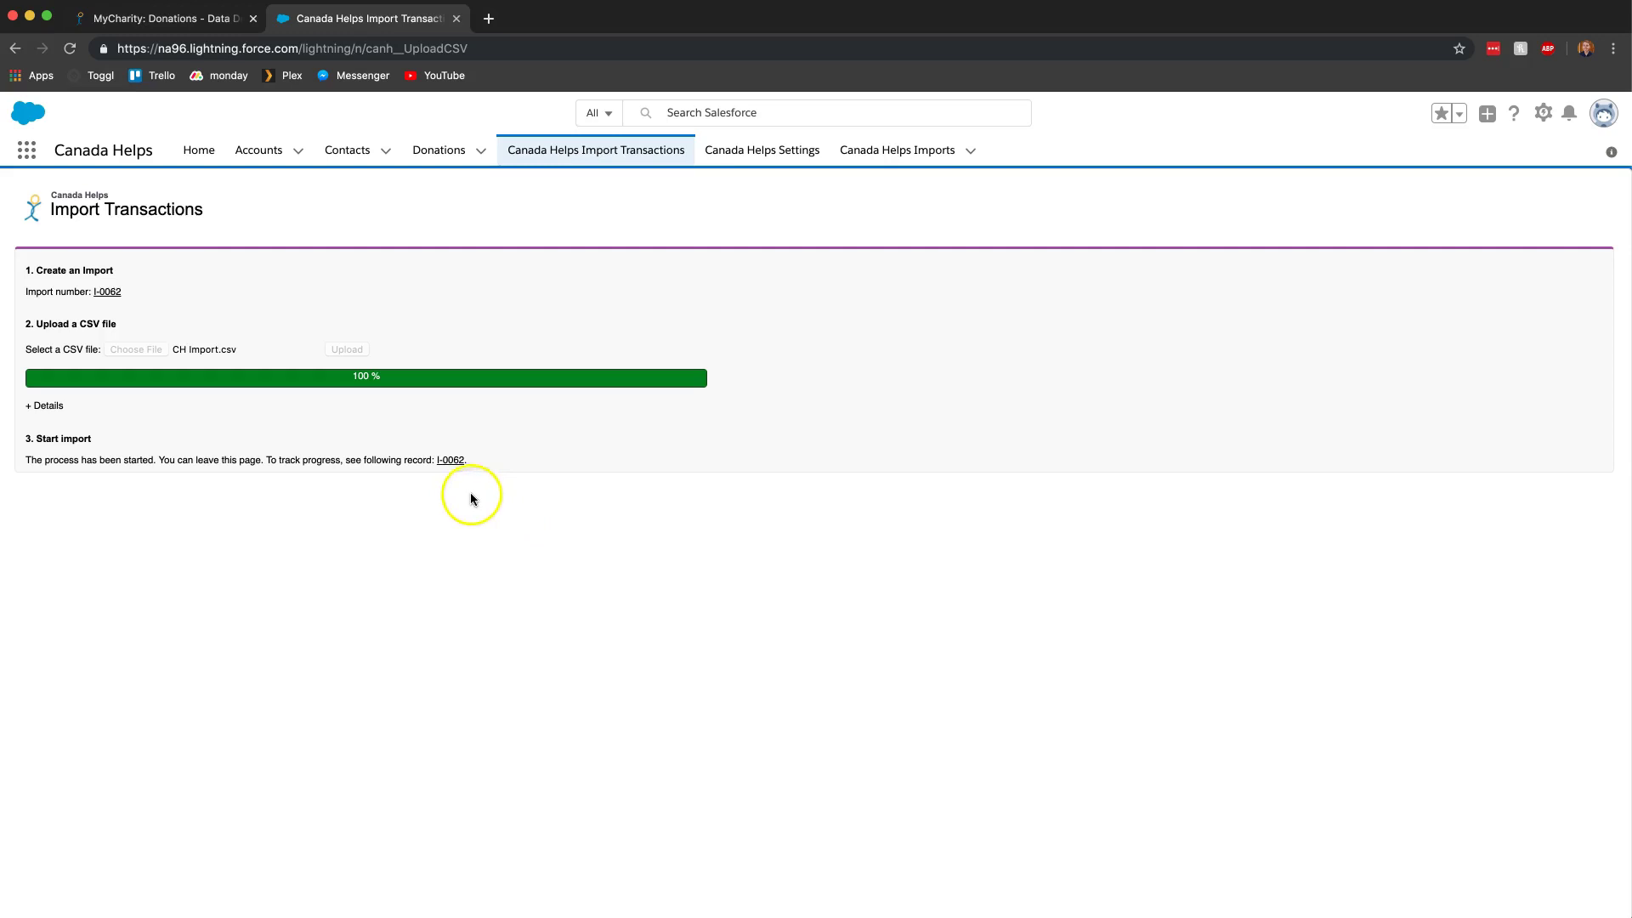
{"action": "left_click", "coordinate": [450, 461]}
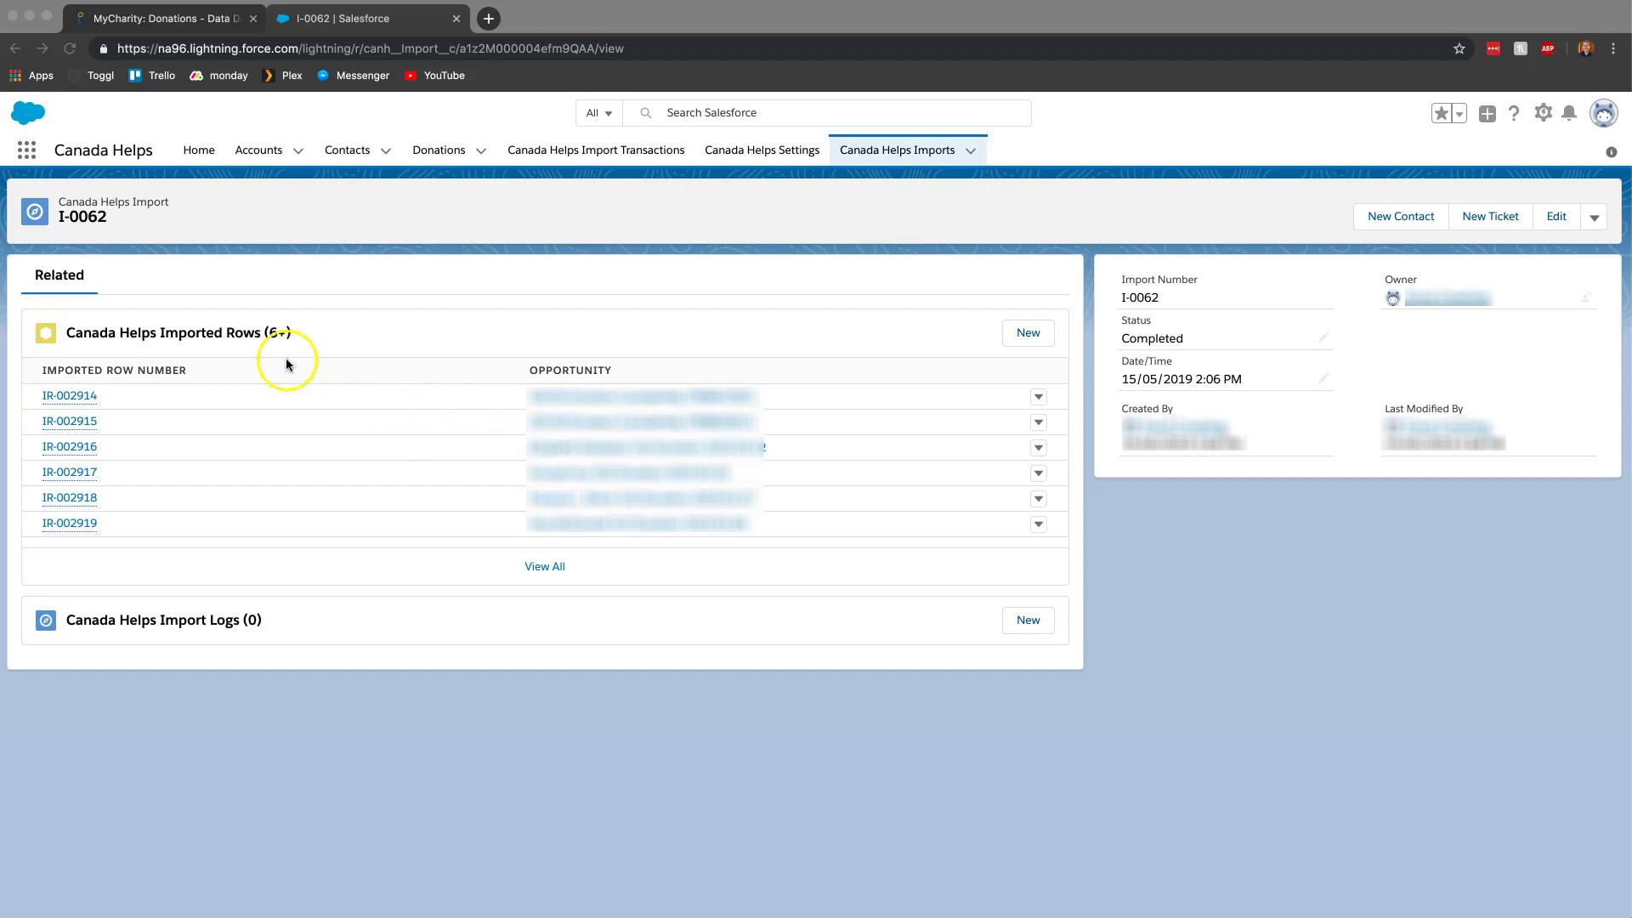
{"action": "left_click", "coordinate": [173, 335]}
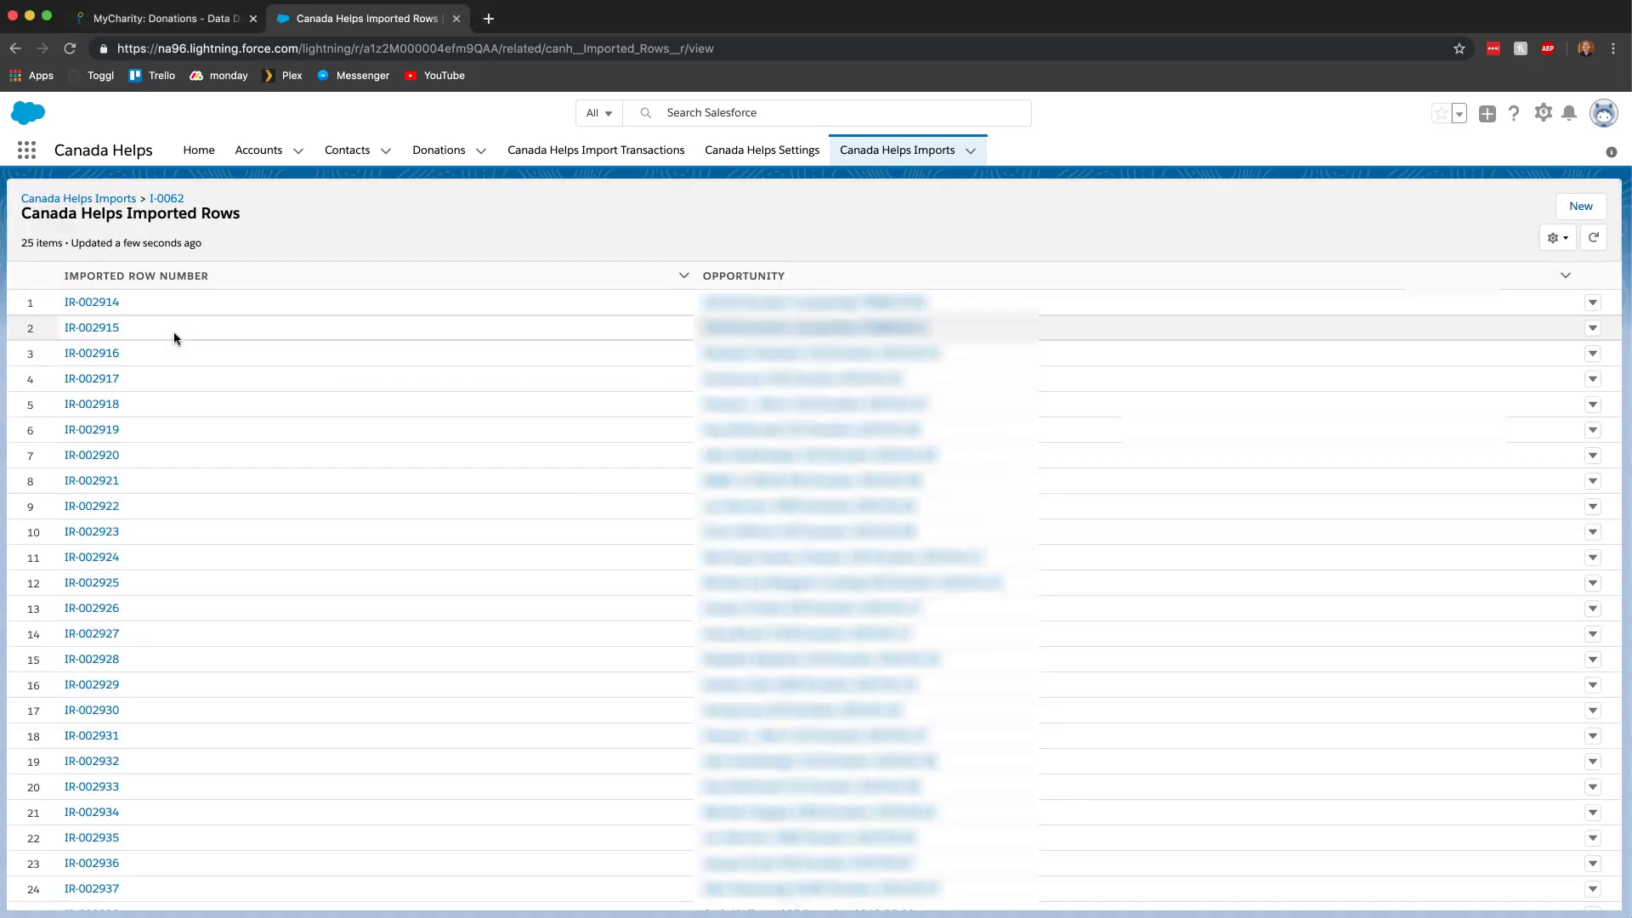
{"action": "scroll", "coordinate": [860, 391], "scroll_direction": "down", "scroll_amount": 1}
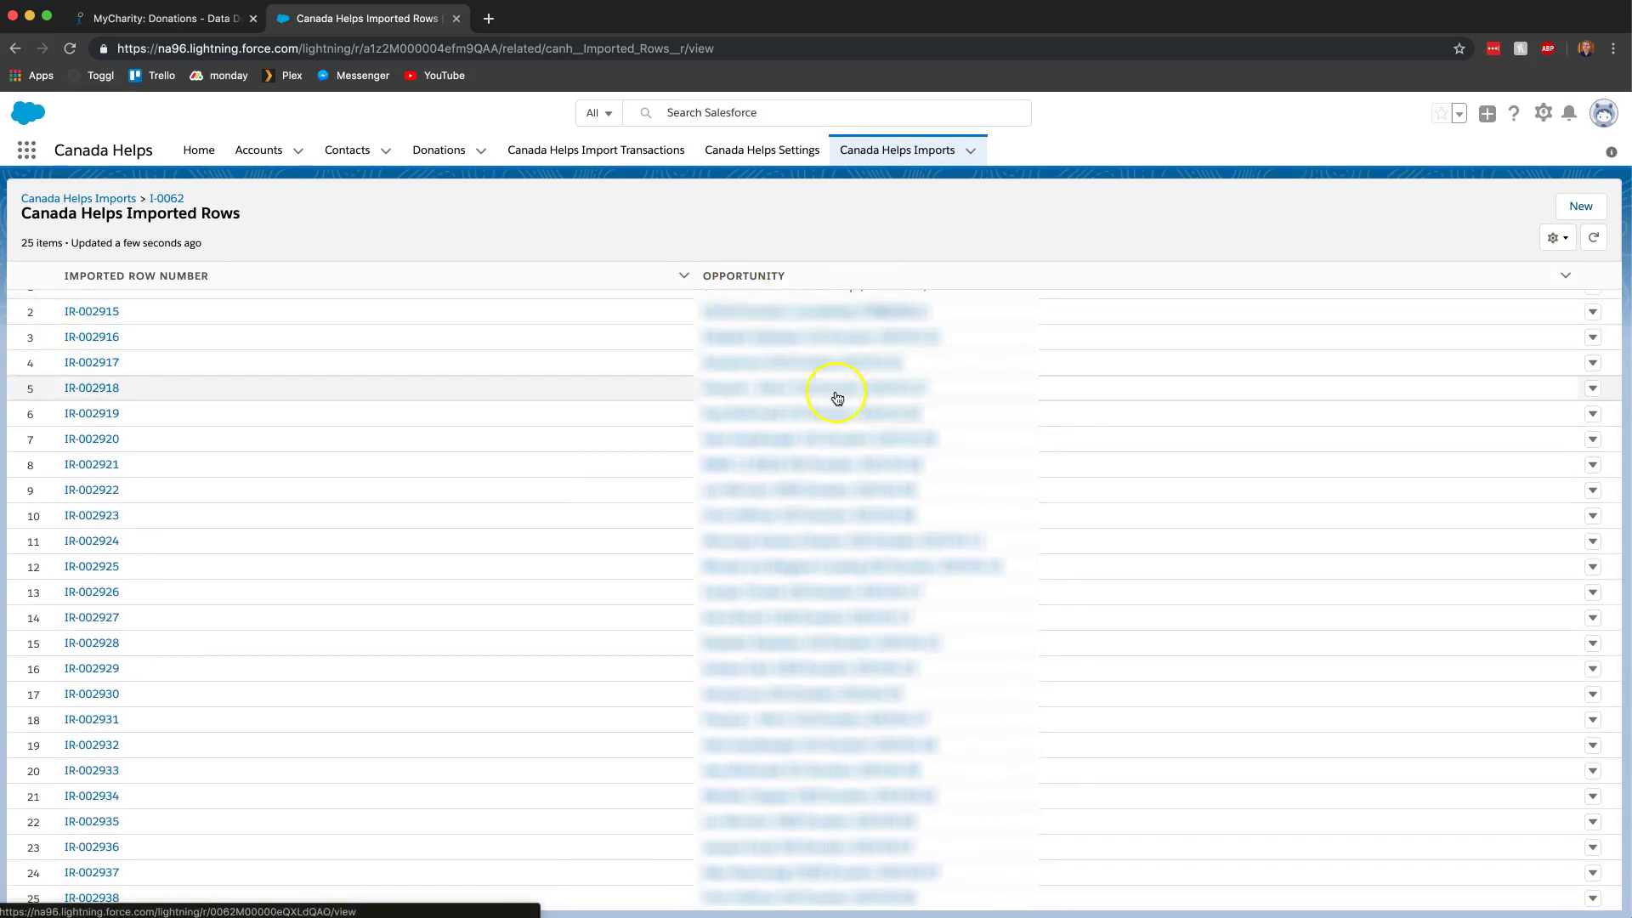
{"action": "scroll", "coordinate": [838, 399], "scroll_direction": "up", "scroll_amount": 1}
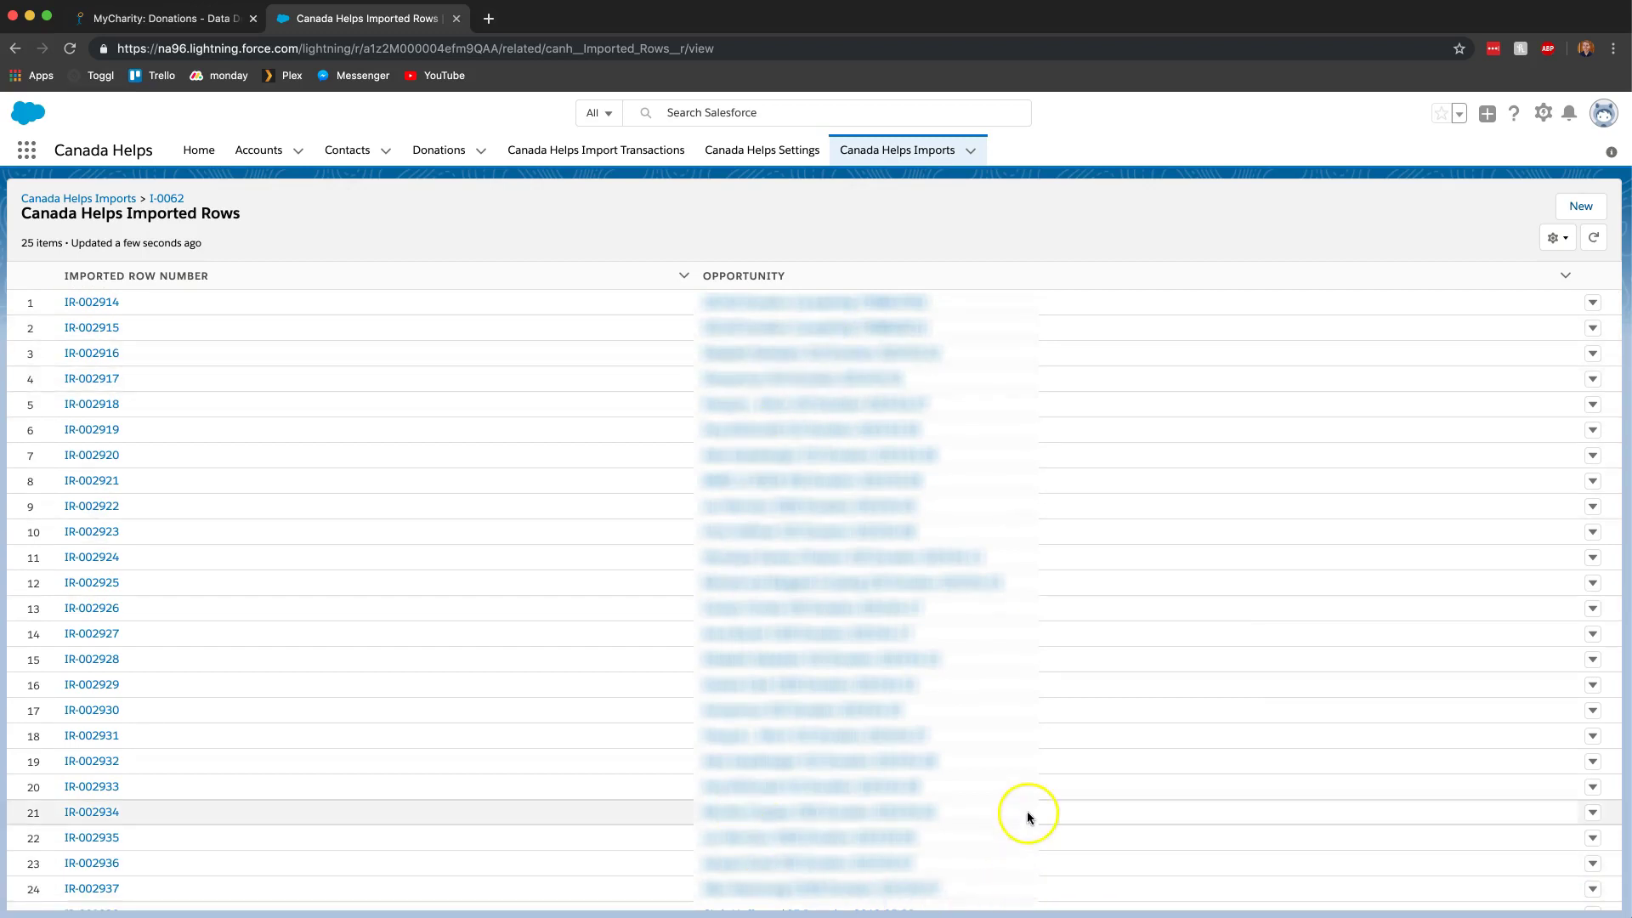
{"action": "left_click", "coordinate": [172, 204]}
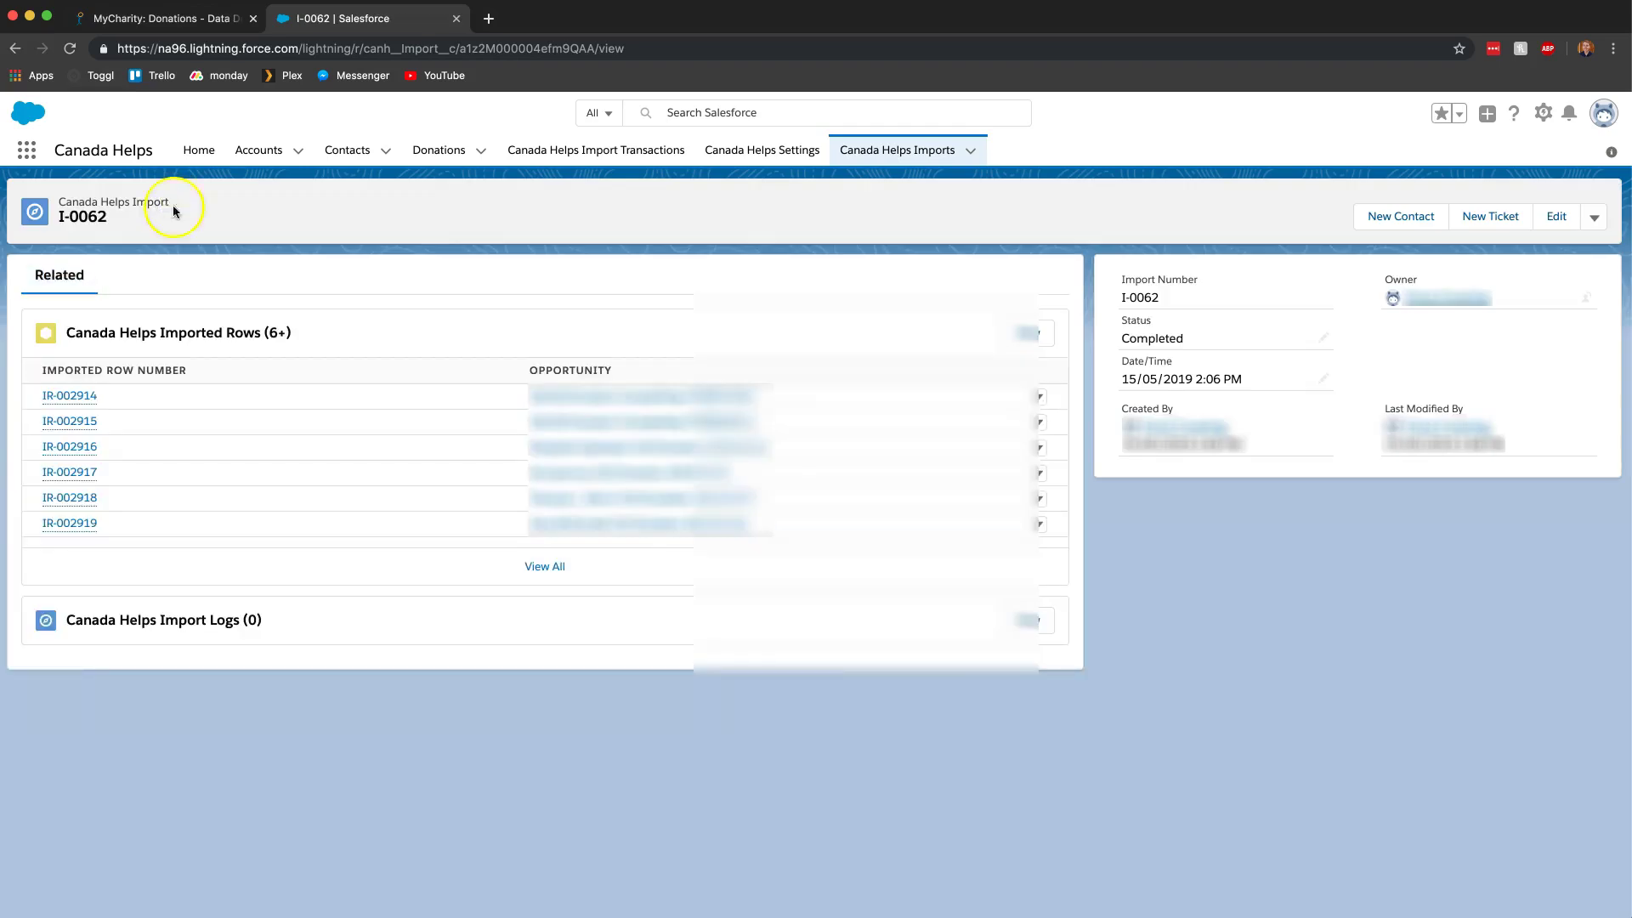
{"action": "left_click", "coordinate": [377, 591]}
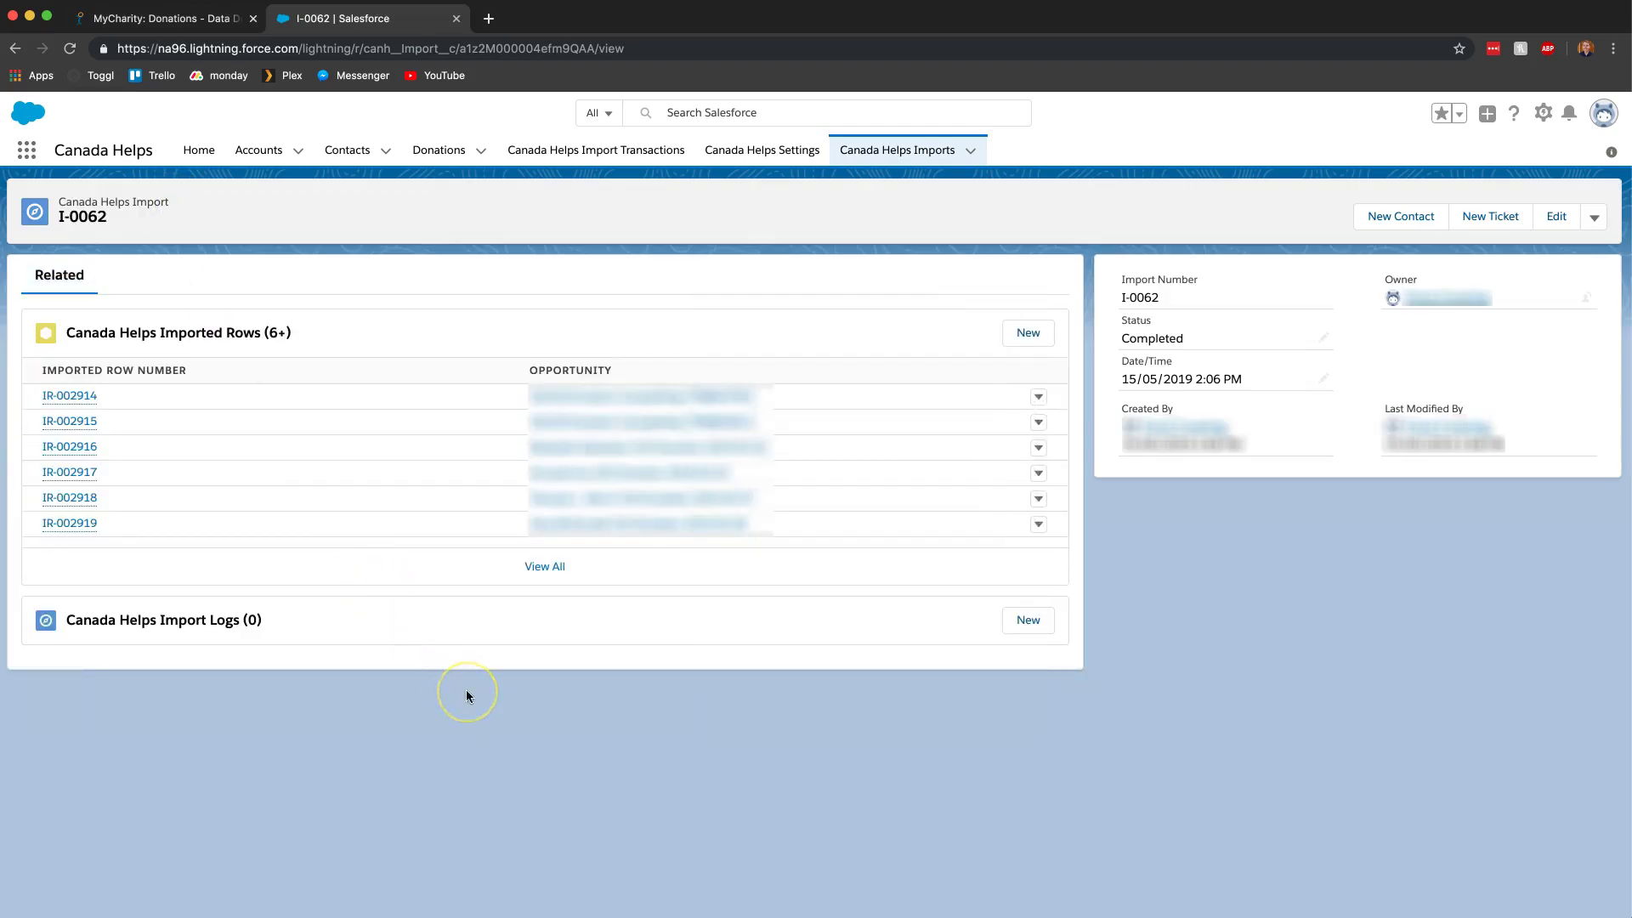